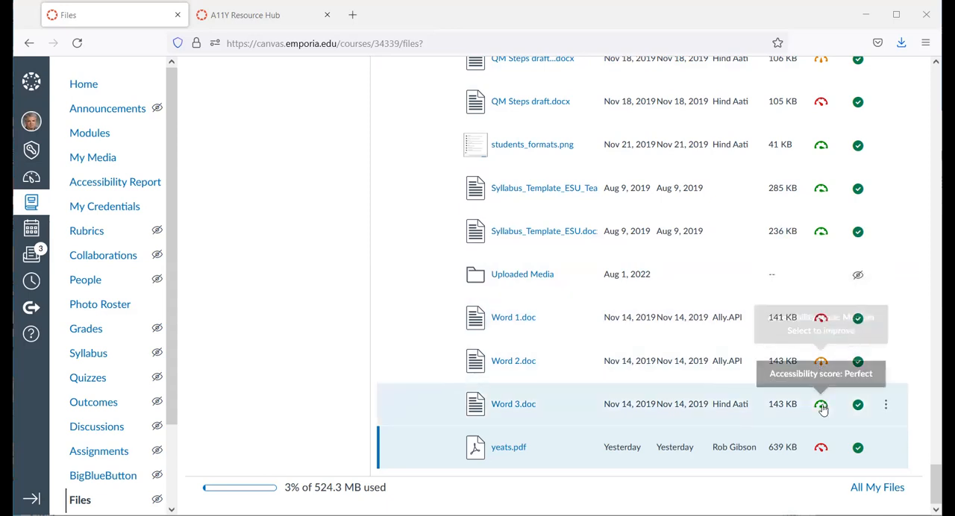
# - Review the accessibility score indicators of the files listed in the A11Y Resource Hub course
pyautogui.scroll(5, 821, 407)
pyautogui.scroll(15, 820, 409)
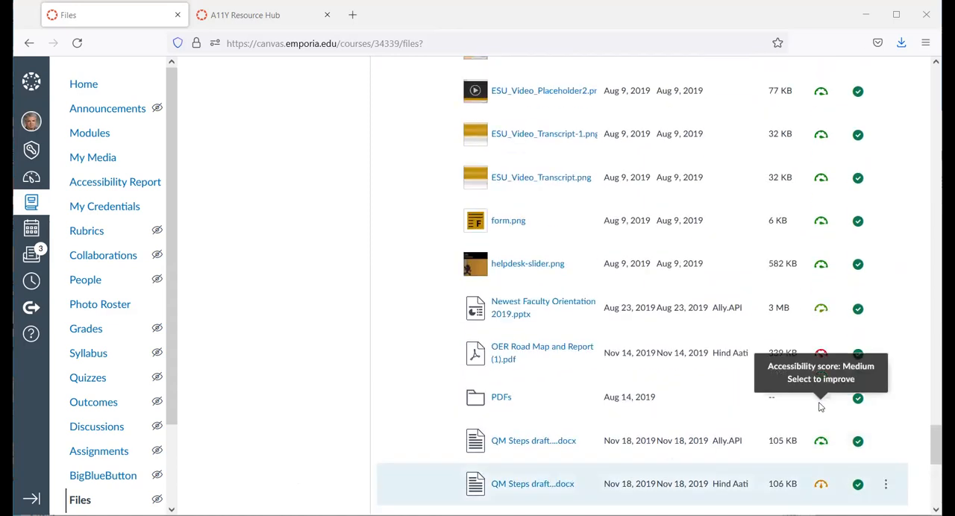
pyautogui.scroll(20, 827, 335)
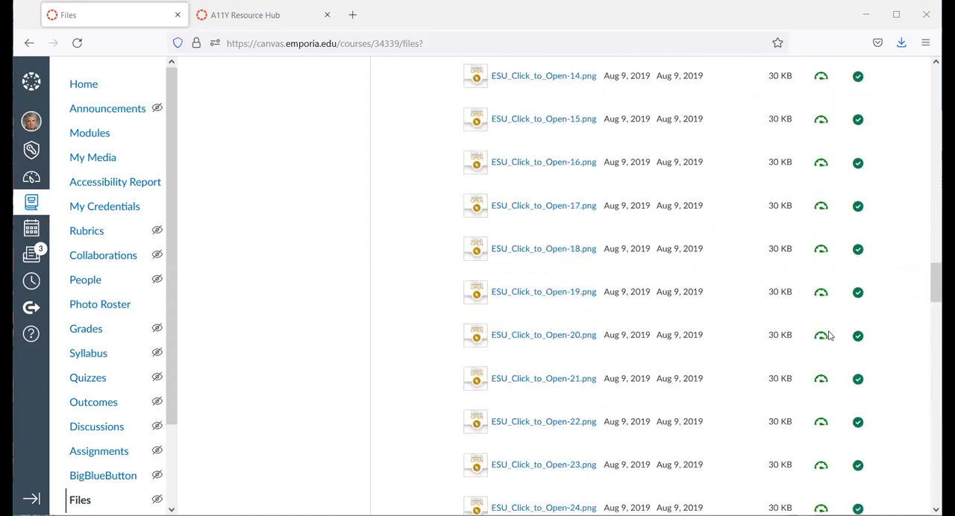
pyautogui.scroll(10, 826, 340)
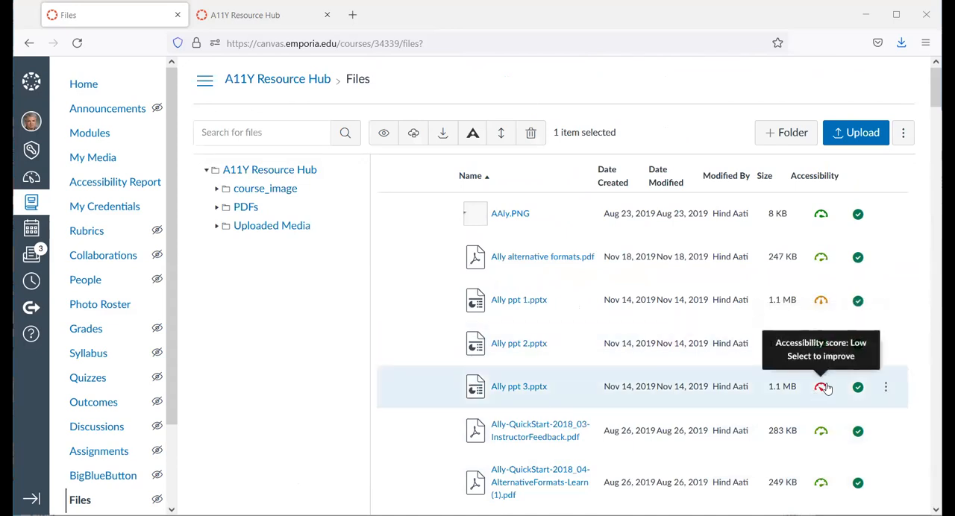
pyautogui.scroll(-20, 820, 335)
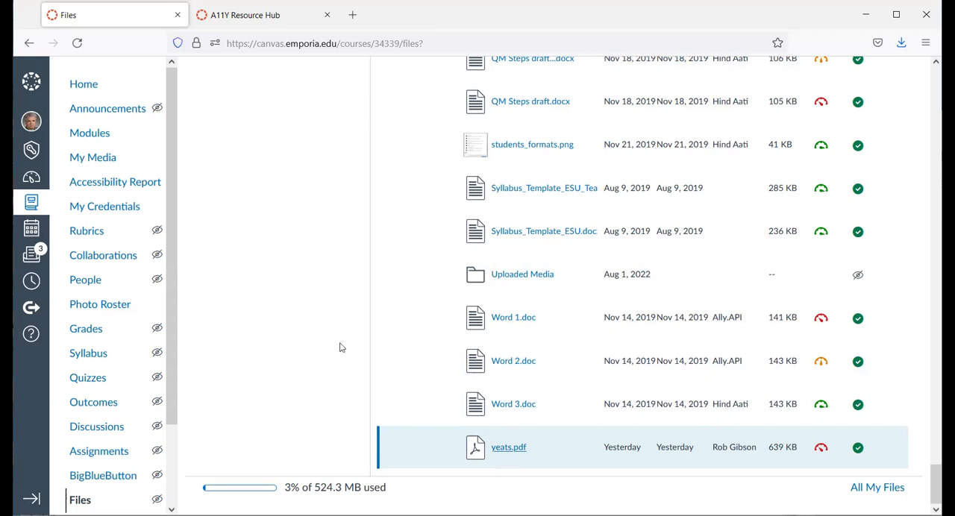
# - Preview yeats.pdf, look through its three scanned pages for orientation and legibility, and close the preview
pyautogui.click(505, 448)
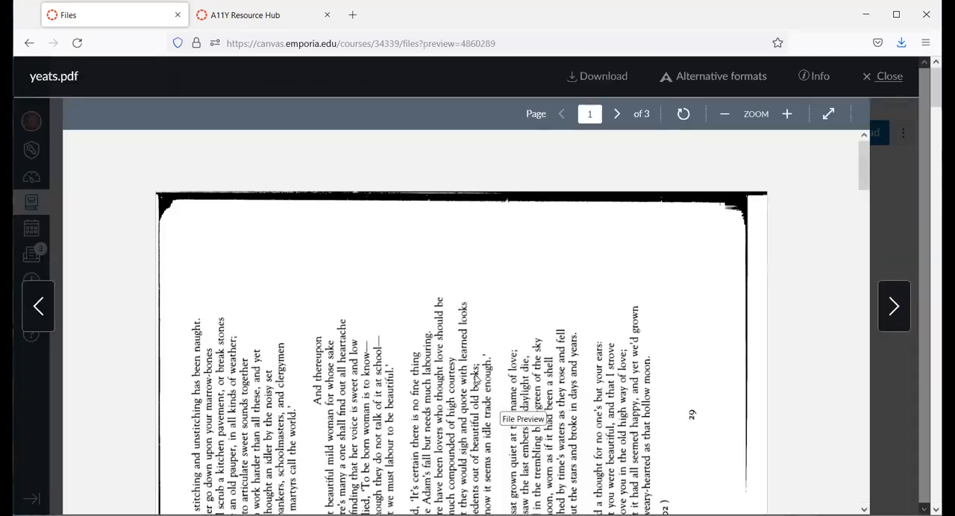
pyautogui.scroll(-5, 476, 379)
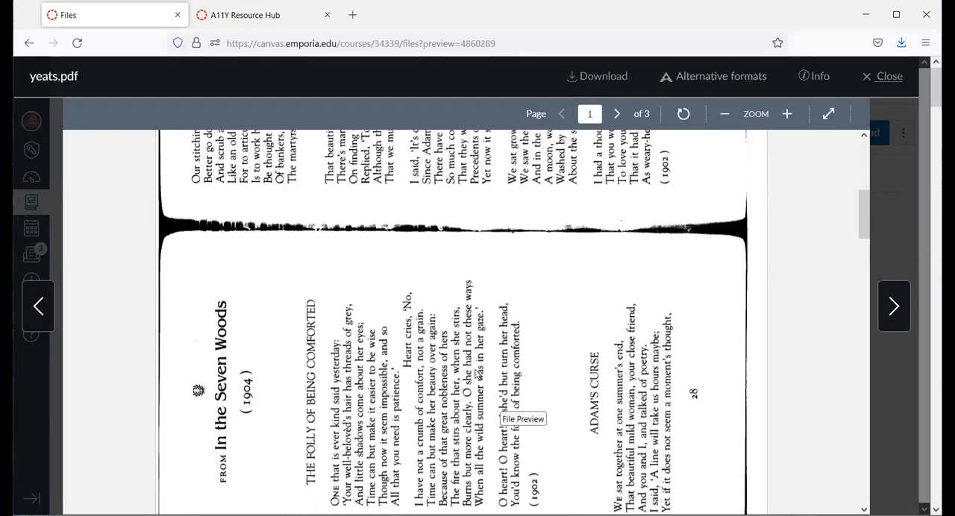
pyautogui.scroll(-5, 477, 371)
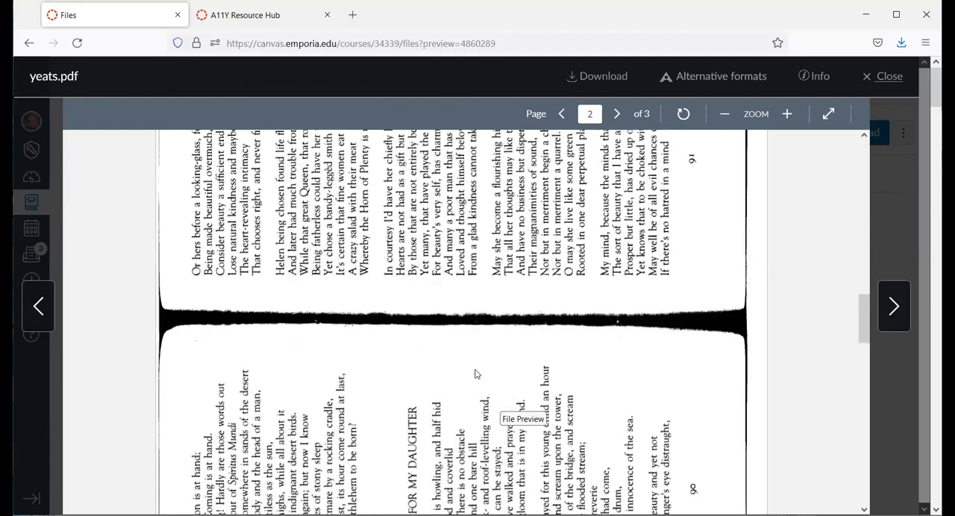
pyautogui.scroll(-10, 477, 374)
pyautogui.scroll(12, 478, 374)
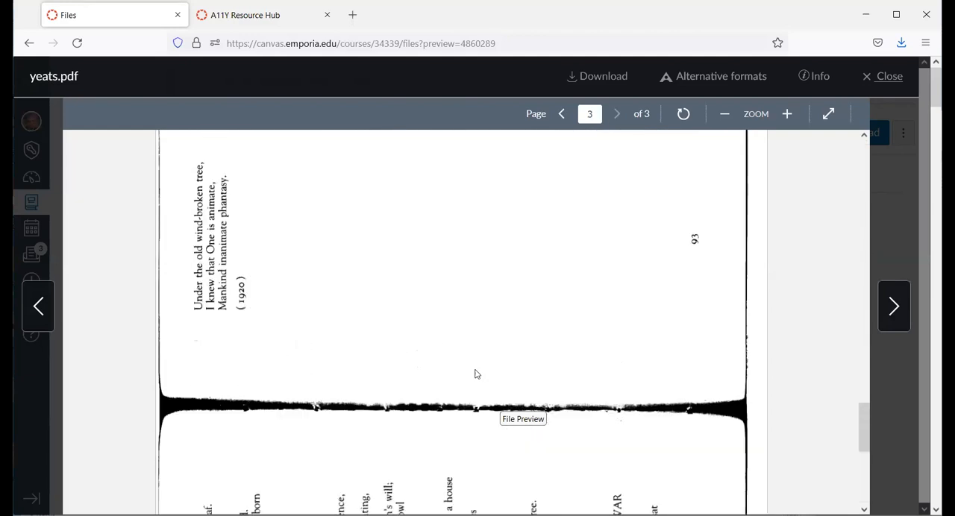
pyautogui.scroll(3, 477, 373)
pyautogui.scroll(-3, 478, 375)
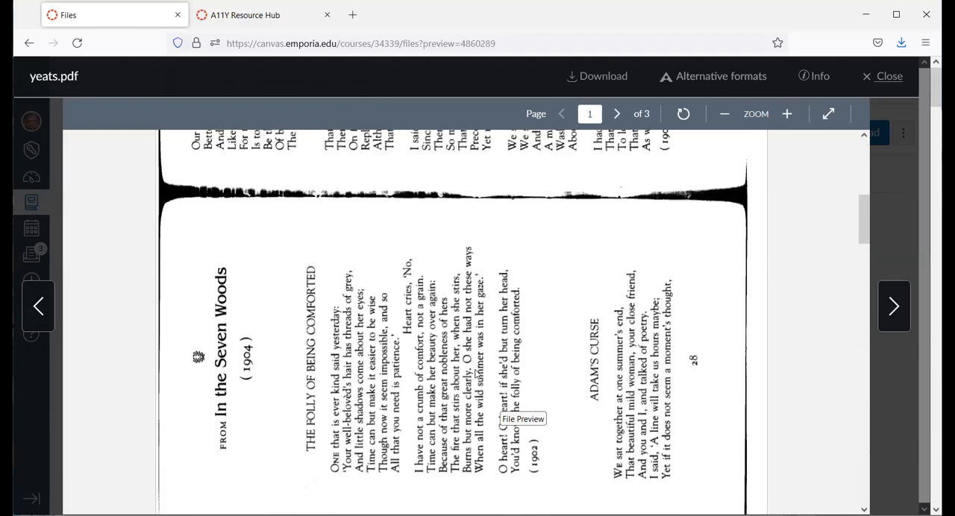
pyautogui.scroll(4, 477, 375)
pyautogui.scroll(-3, 476, 374)
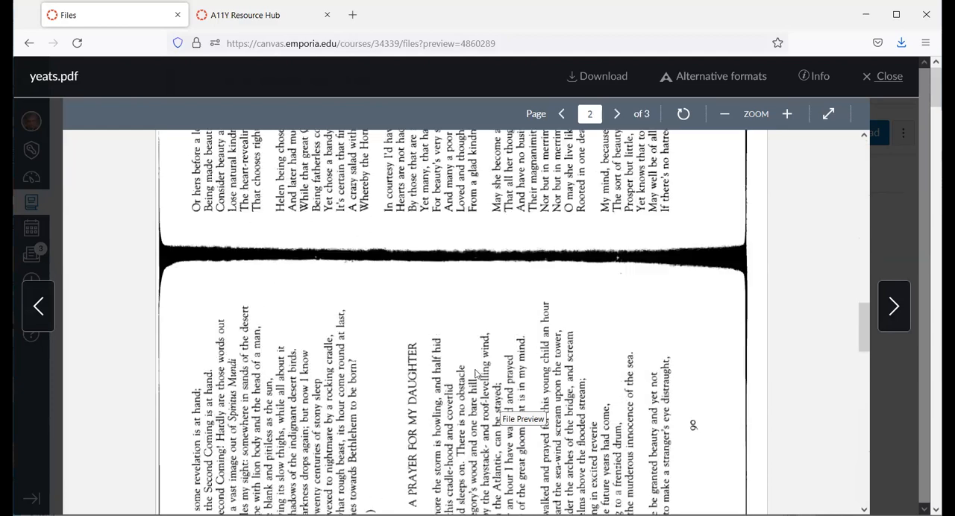
pyautogui.scroll(-5, 475, 373)
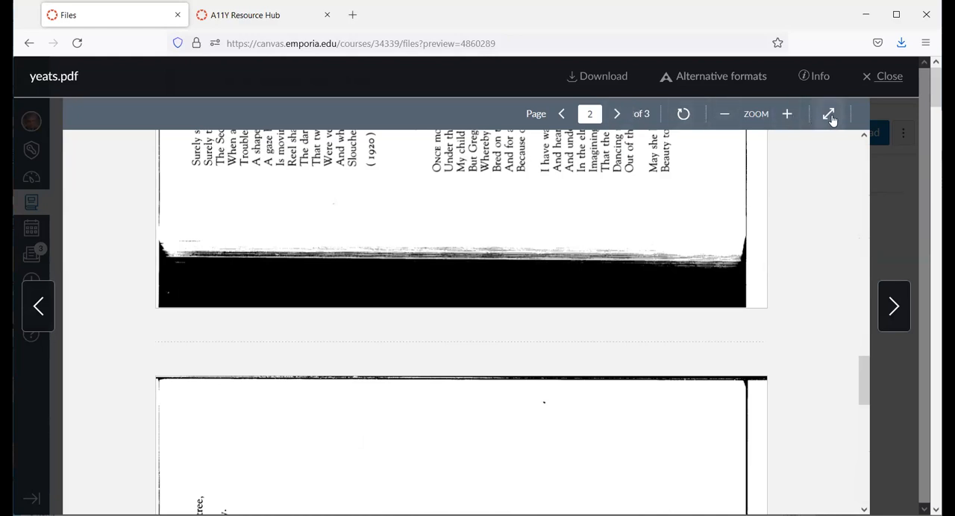
pyautogui.click(880, 82)
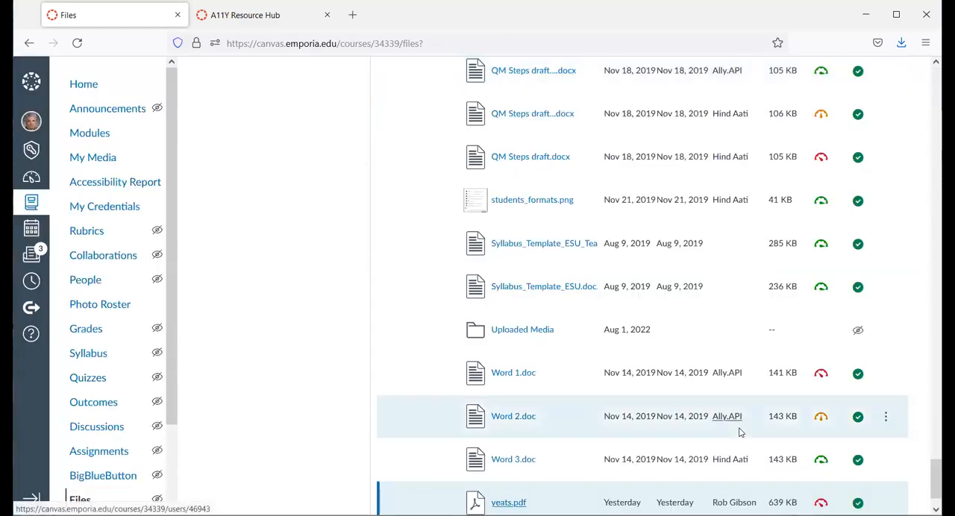
# - Open the accessibility feedback for yeats.pdf and examine the reported issue and the option to upload a text-based version
pyautogui.click(820, 448)
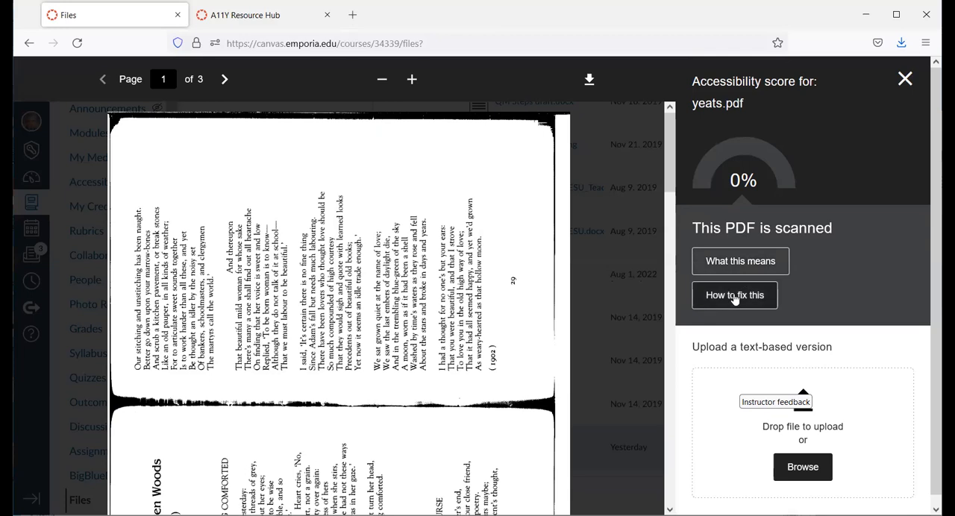
pyautogui.scroll(-1, 865, 341)
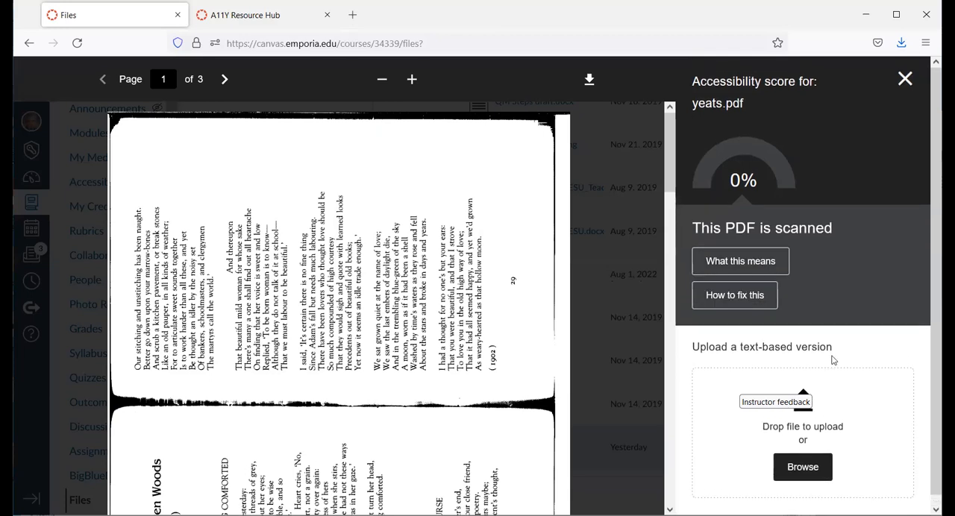
pyautogui.click(801, 468)
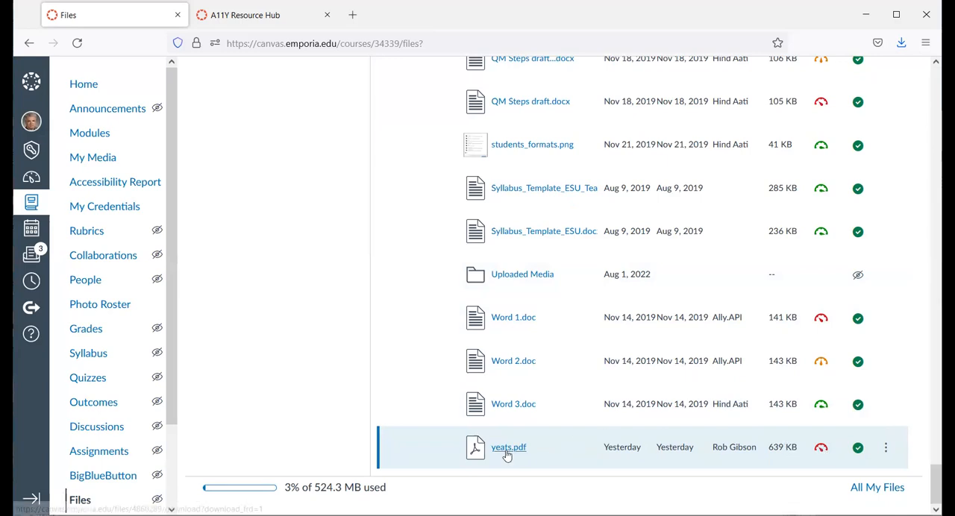
# - Review the alternative formats offered for yeats.pdf and download the OCRed PDF version
pyautogui.click(507, 448)
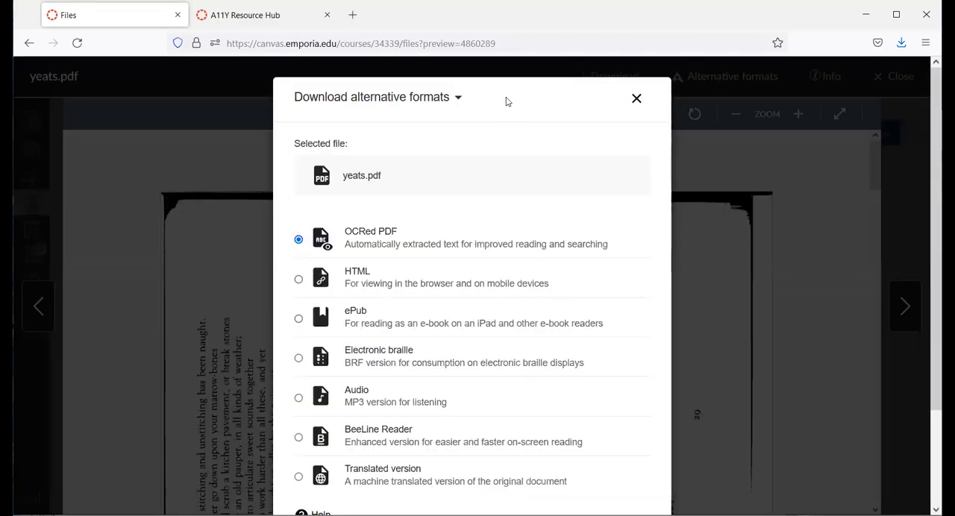
pyautogui.scroll(-1, 478, 236)
pyautogui.scroll(-1, 478, 236)
pyautogui.scroll(1, 479, 237)
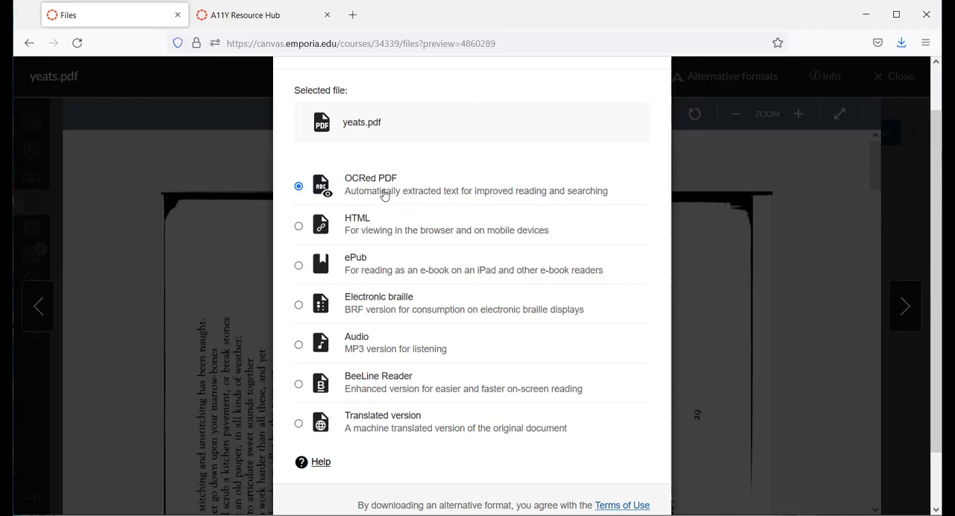
pyautogui.scroll(-2, 422, 213)
pyautogui.scroll(2, 433, 228)
pyautogui.scroll(-2, 544, 417)
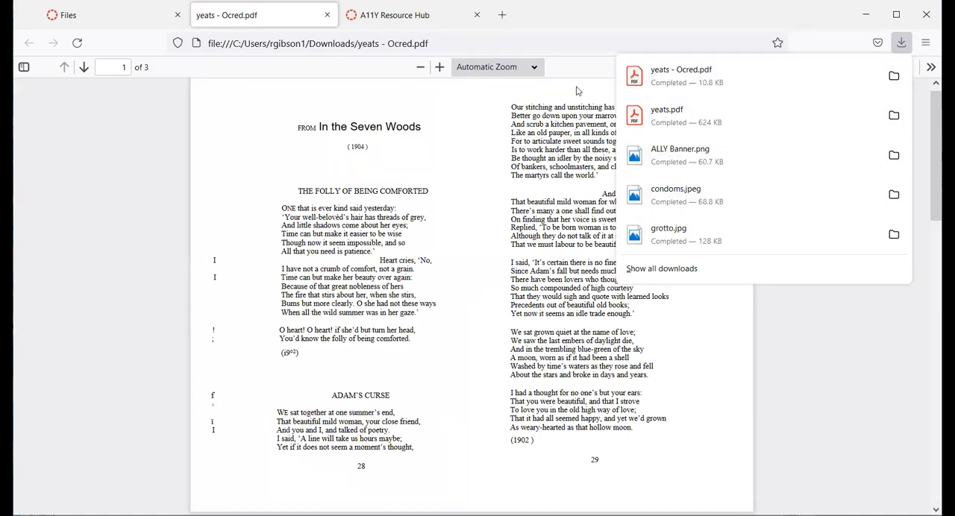
# - Dismiss the downloads list and enlarge the OCRed PDF view to 100%
pyautogui.click(497, 186)
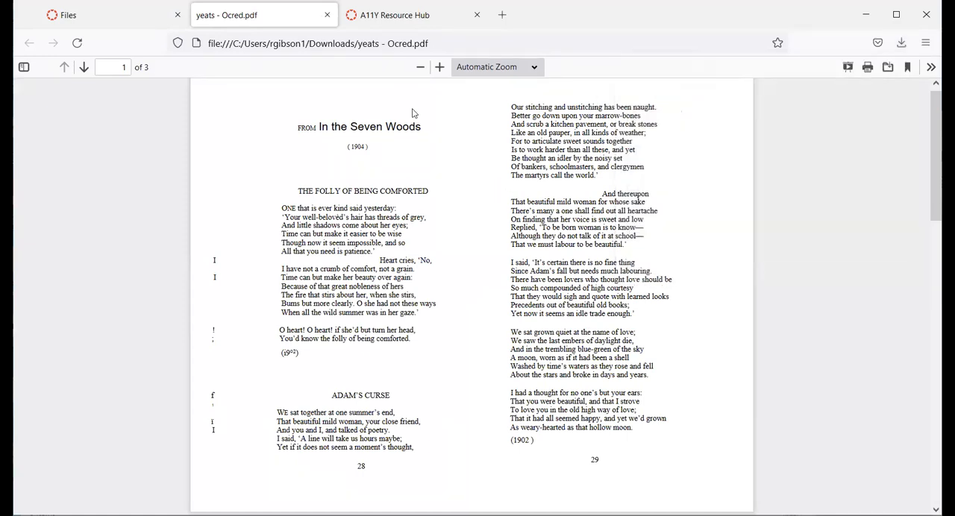
pyautogui.click(440, 68)
pyautogui.click(440, 68)
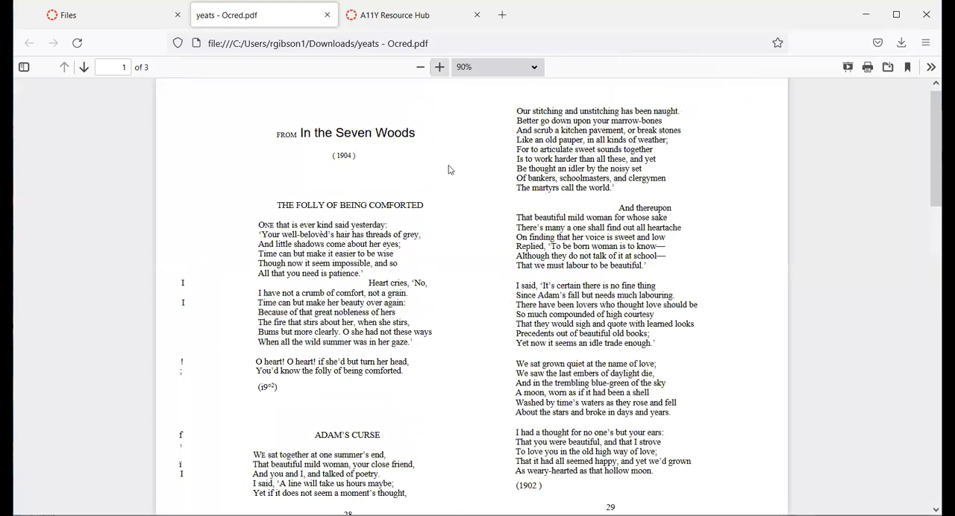
# - Check that the text on the first page of the OCRed PDF is selectable by highlighting several passages, then clear the selection
pyautogui.moveTo(552, 148); pyautogui.dragTo(593, 201)
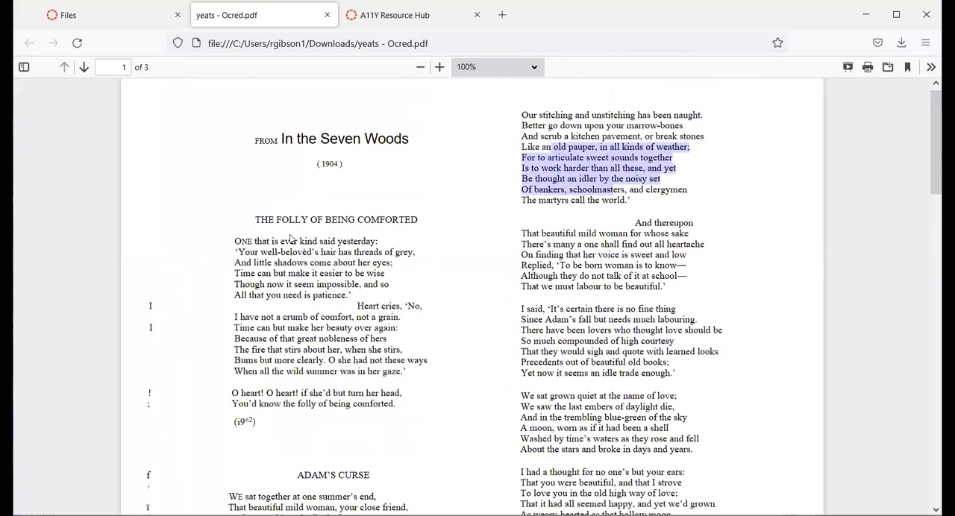
pyautogui.moveTo(261, 219); pyautogui.dragTo(311, 298)
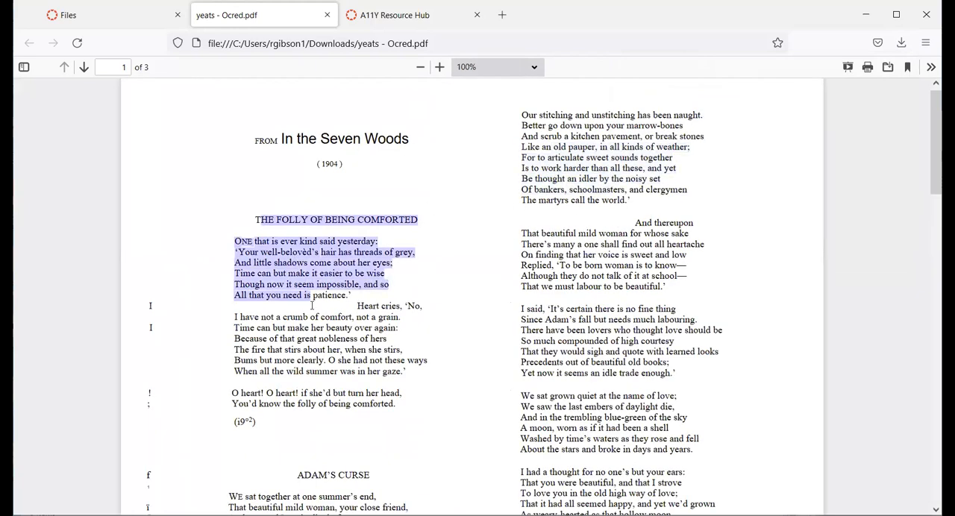
pyautogui.click(314, 313)
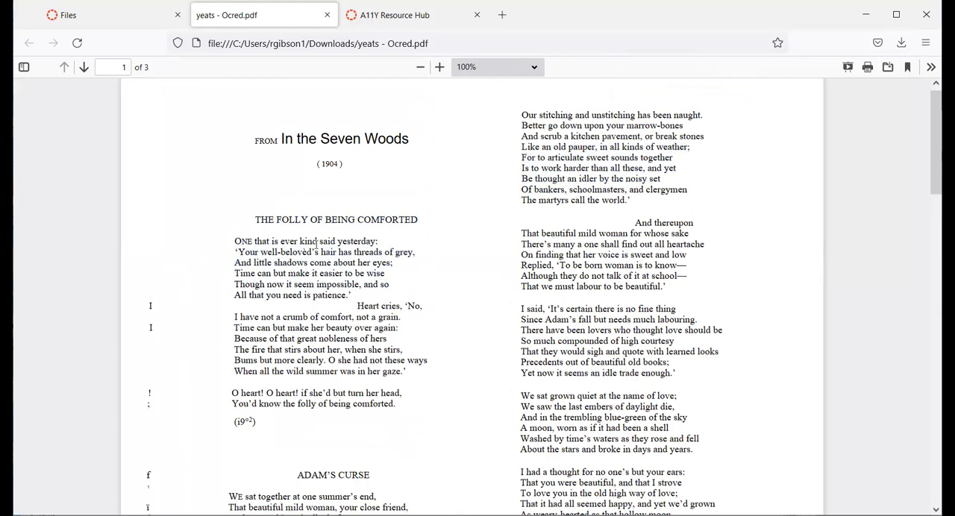
pyautogui.moveTo(320, 241); pyautogui.dragTo(380, 415)
pyautogui.click(605, 278)
# - Skim the OCRed PDF to its last page and test selecting text across both columns of page 1
pyautogui.scroll(-10, 555, 265)
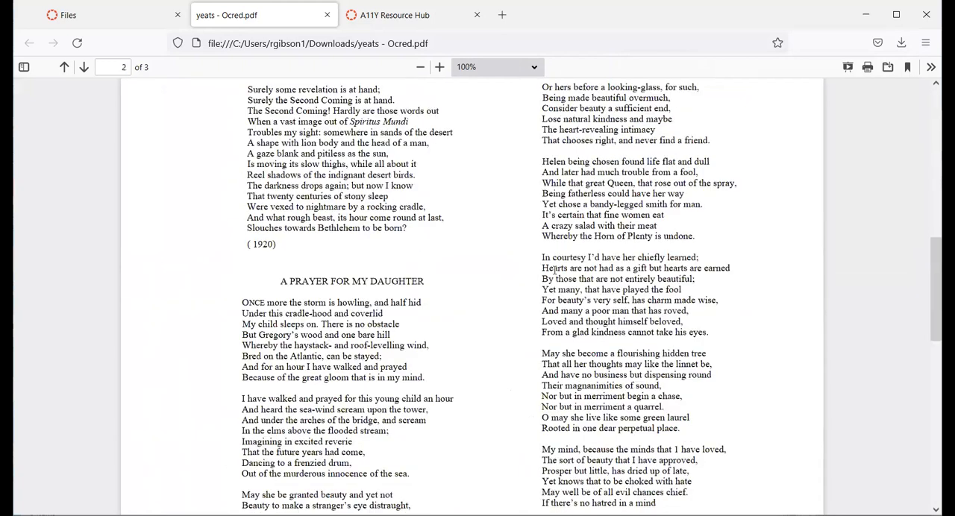
pyautogui.scroll(-8, 555, 274)
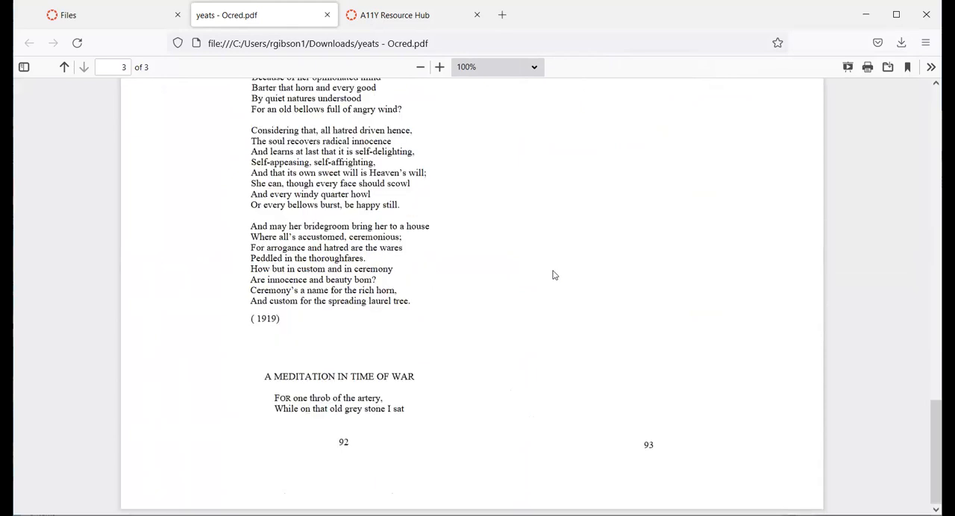
pyautogui.scroll(6, 555, 273)
pyautogui.scroll(10, 553, 273)
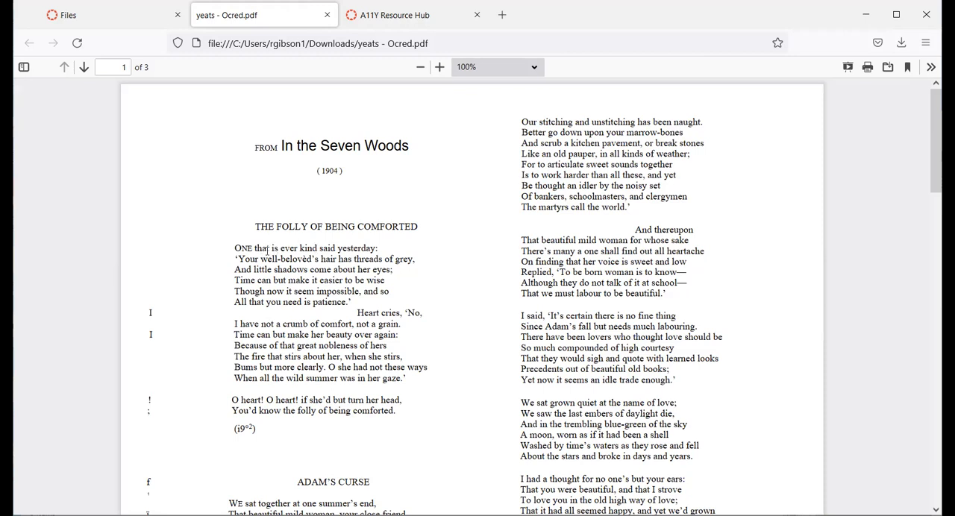
pyautogui.moveTo(269, 252); pyautogui.dragTo(552, 250)
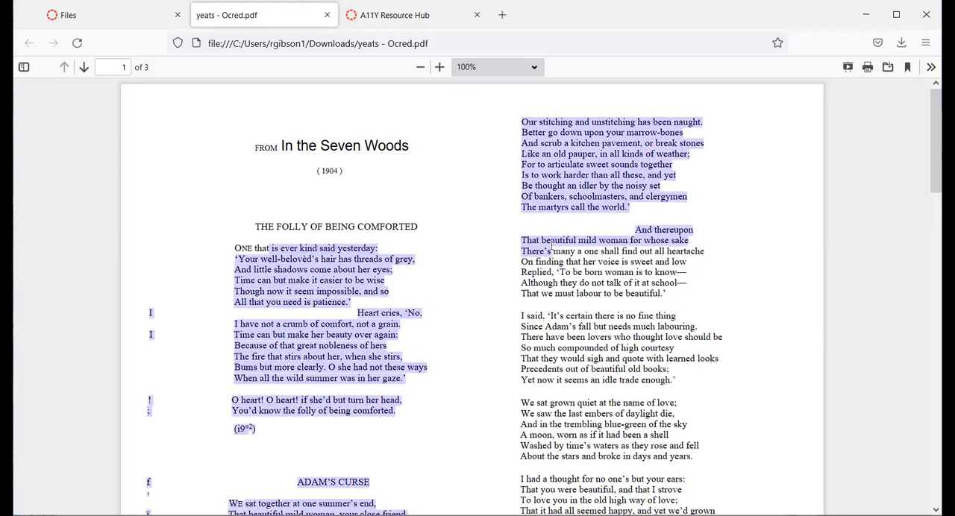
pyautogui.click(422, 258)
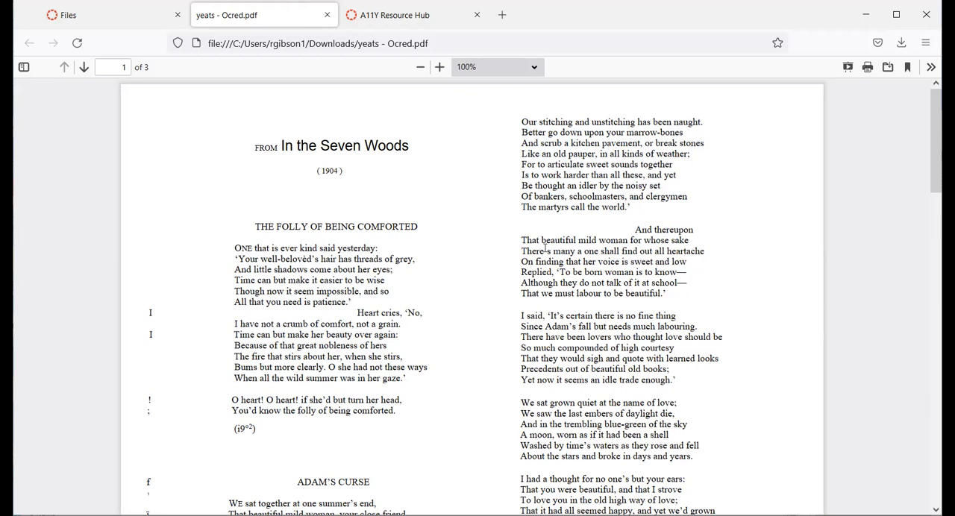
# - Examine the pages of the OCRed PDF for text recognition quality, stray characters and misread page numbers
pyautogui.scroll(-6, 522, 299)
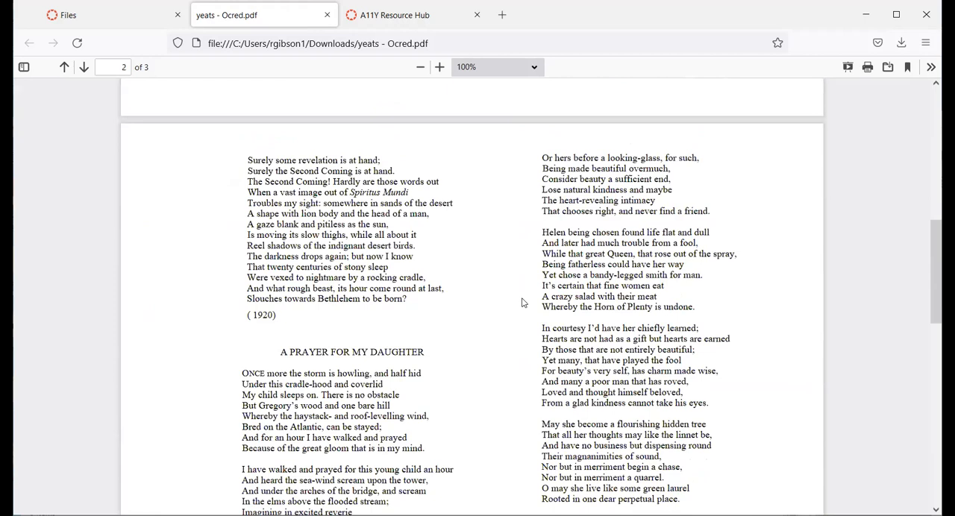
pyautogui.scroll(-3, 522, 302)
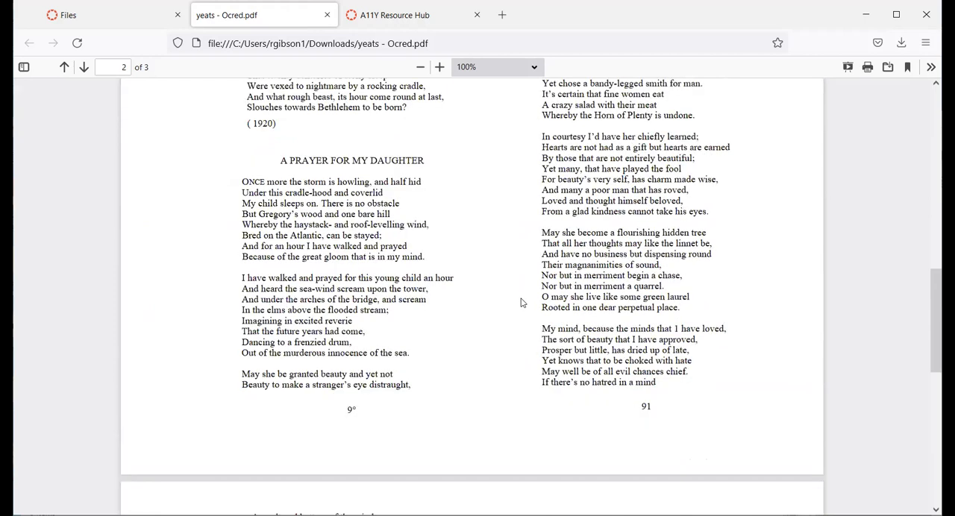
pyautogui.scroll(1, 520, 303)
pyautogui.scroll(-6, 514, 303)
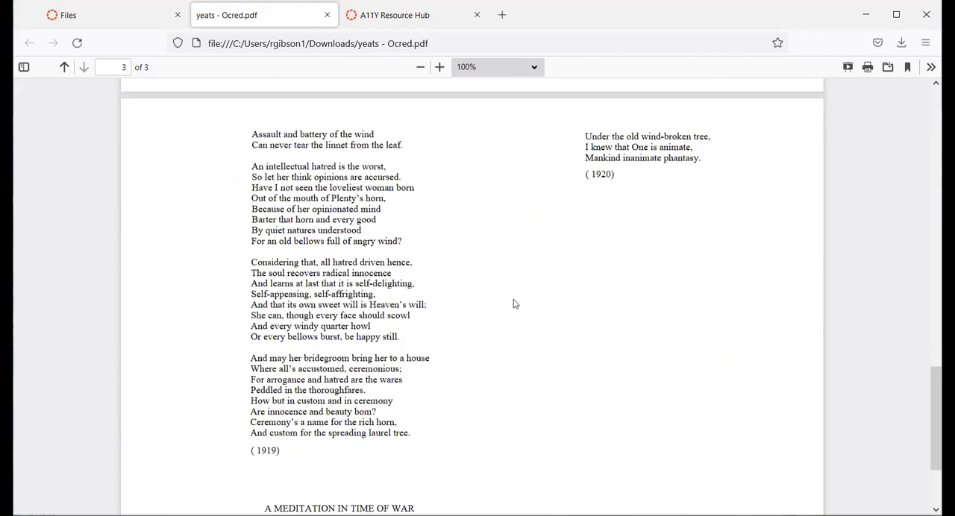
pyautogui.scroll(5, 513, 303)
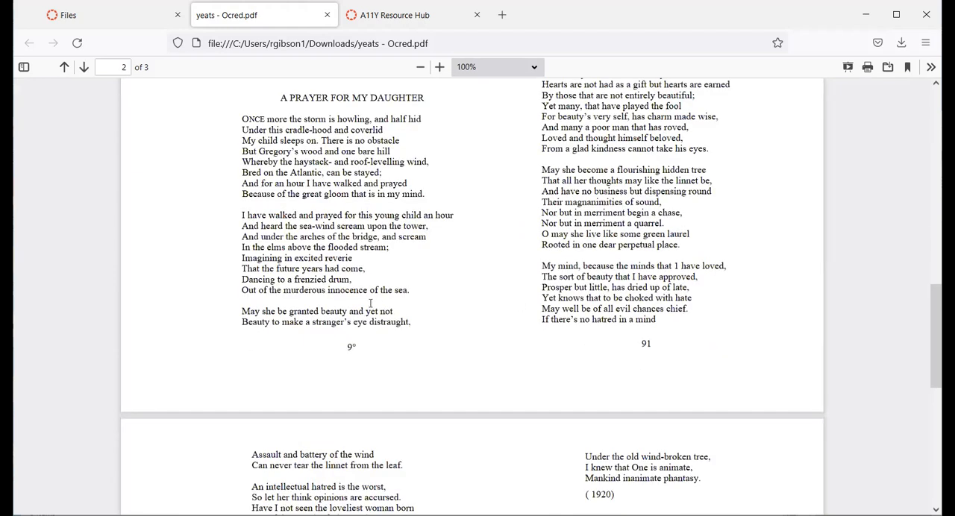
pyautogui.scroll(6, 371, 305)
pyautogui.scroll(5, 370, 308)
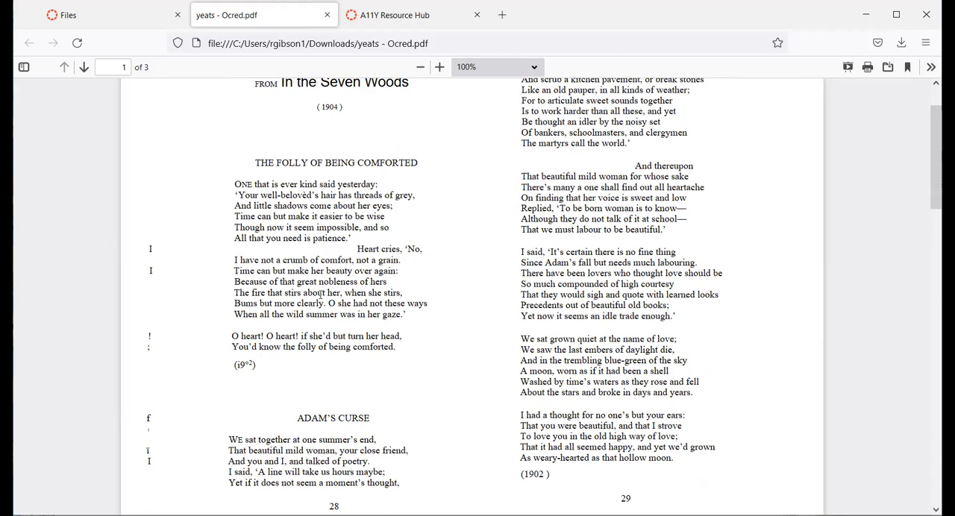
pyautogui.scroll(2, 320, 294)
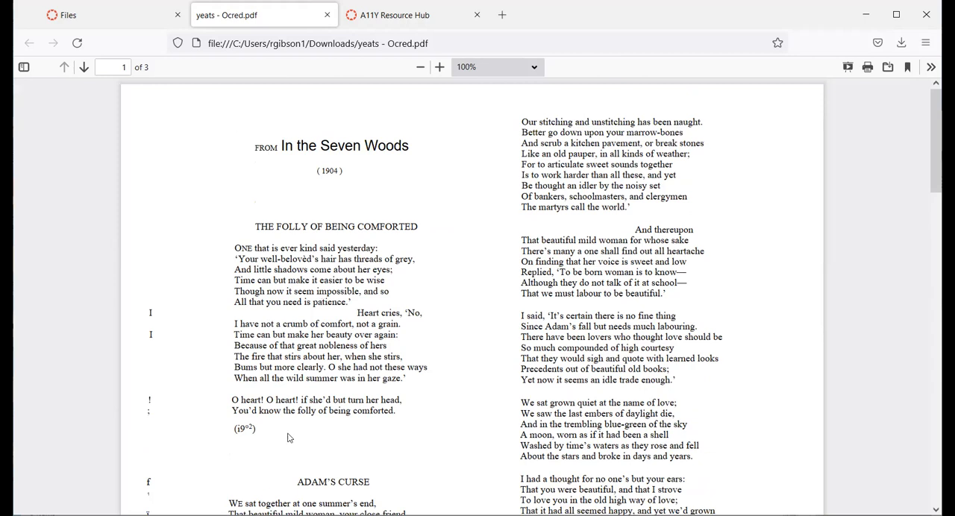
pyautogui.scroll(-5, 414, 353)
pyautogui.scroll(-4, 413, 353)
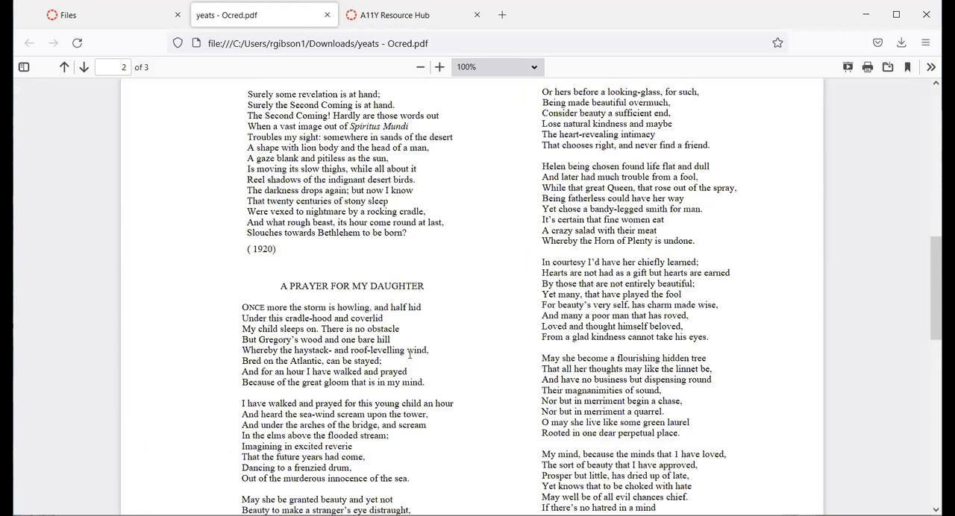
# - Skim the OCRed PDF back to its first page, return to the Canvas Files page and close the yeats.pdf preview
pyautogui.scroll(-8, 410, 358)
pyautogui.scroll(5, 407, 364)
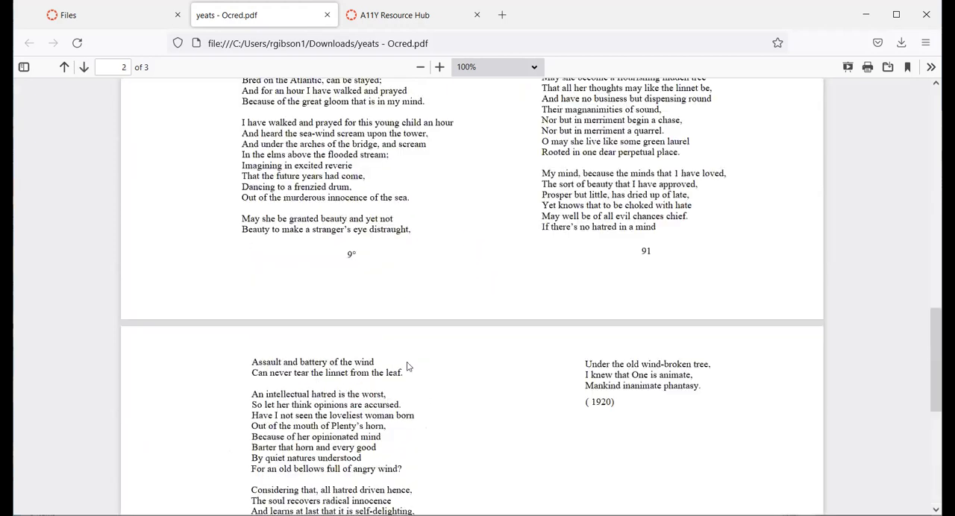
pyautogui.scroll(7, 407, 365)
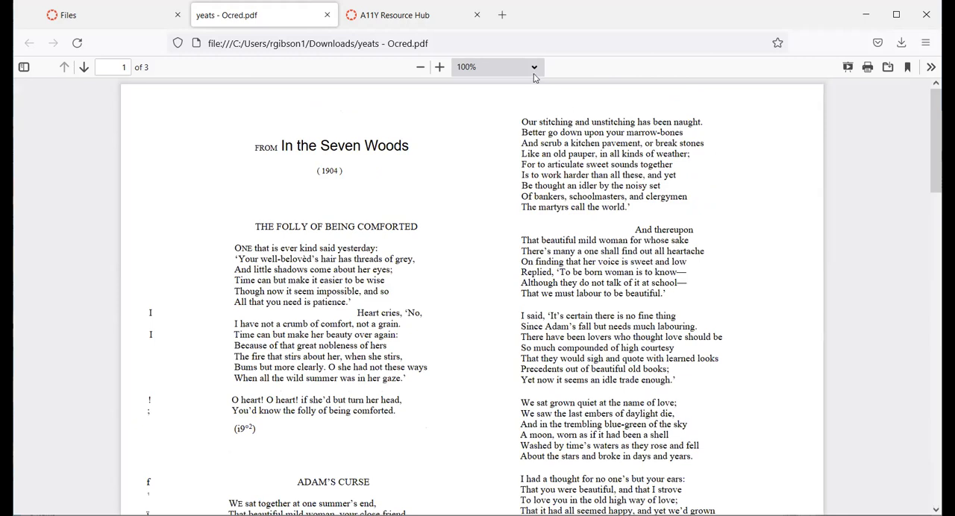
pyautogui.click(125, 28)
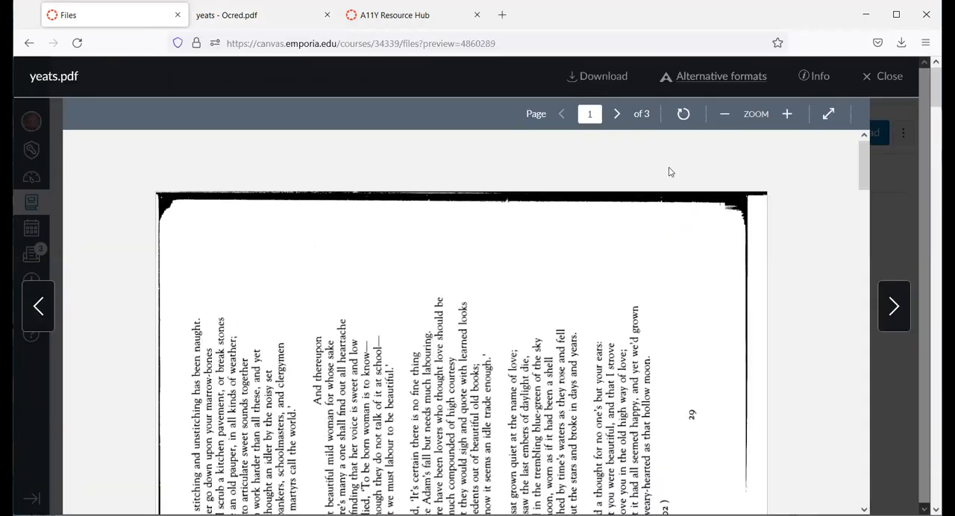
pyautogui.click(901, 84)
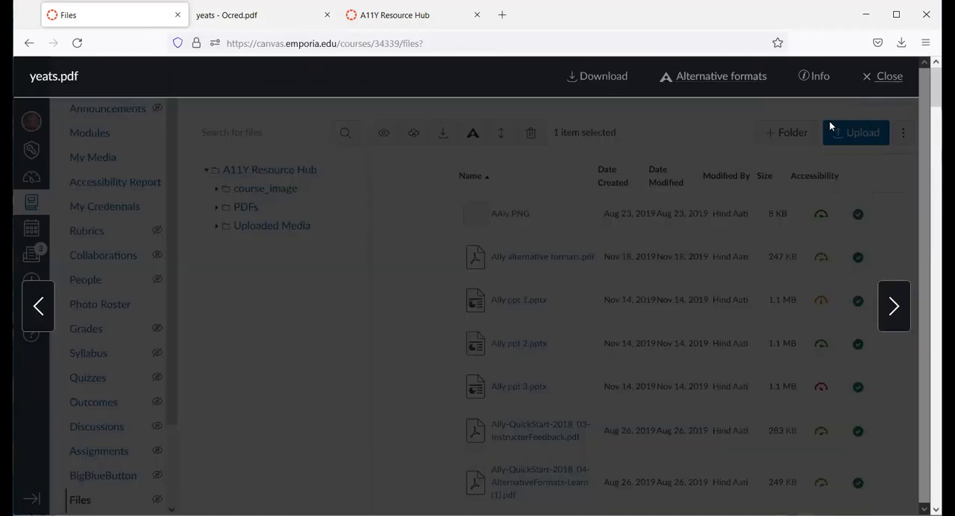
# - Review the Ally accessibility score details for yeats.pdf in the course files, and close the feedback view
pyautogui.scroll(-1, 661, 410)
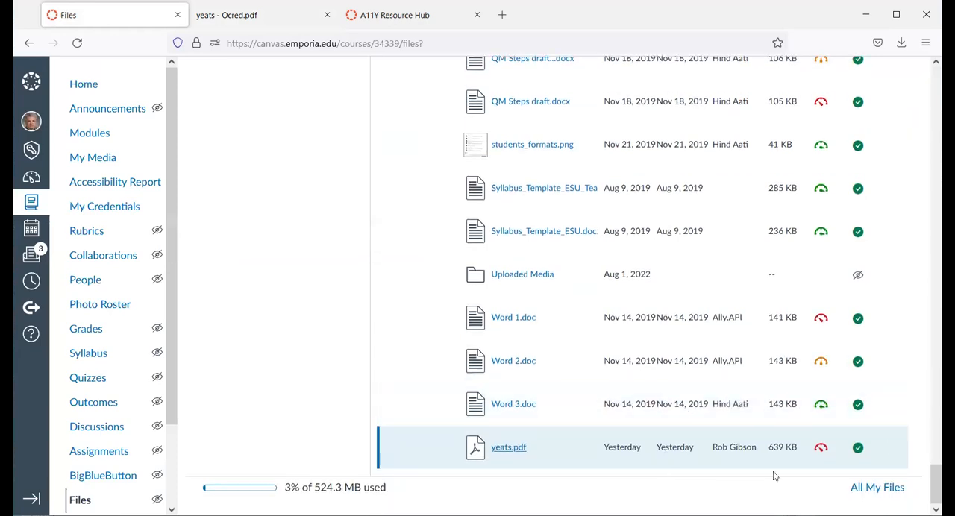
pyautogui.click(817, 451)
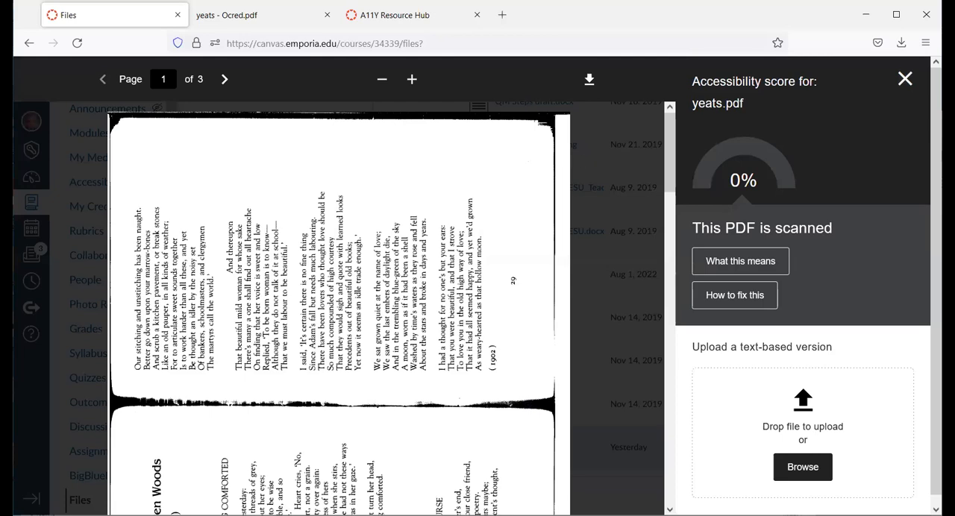
pyautogui.click(905, 78)
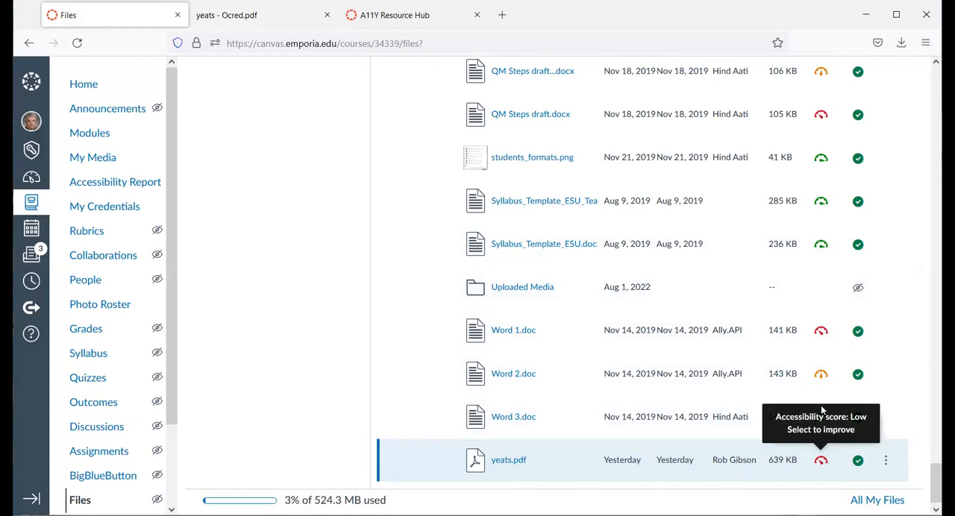
pyautogui.moveTo(820, 380)
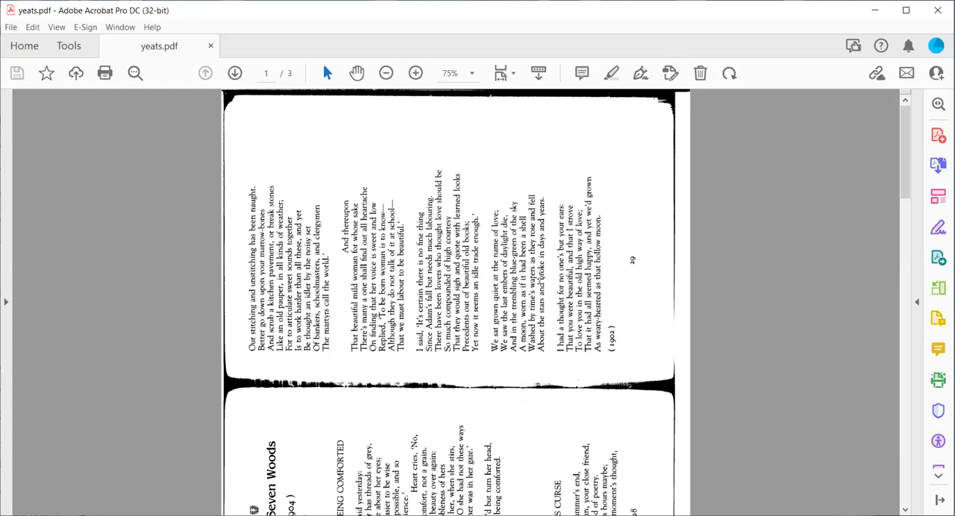
# - Switch to Adobe Acrobat Pro DC and look over the sideways scanned pages of yeats.pdf
pyautogui.scroll(-8, 522, 276)
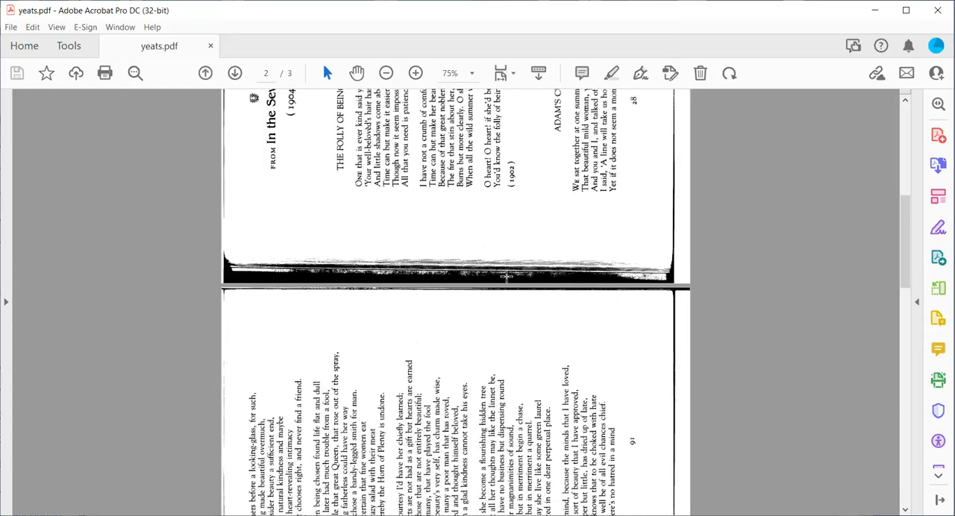
pyautogui.scroll(-4, 506, 277)
pyautogui.scroll(8, 508, 268)
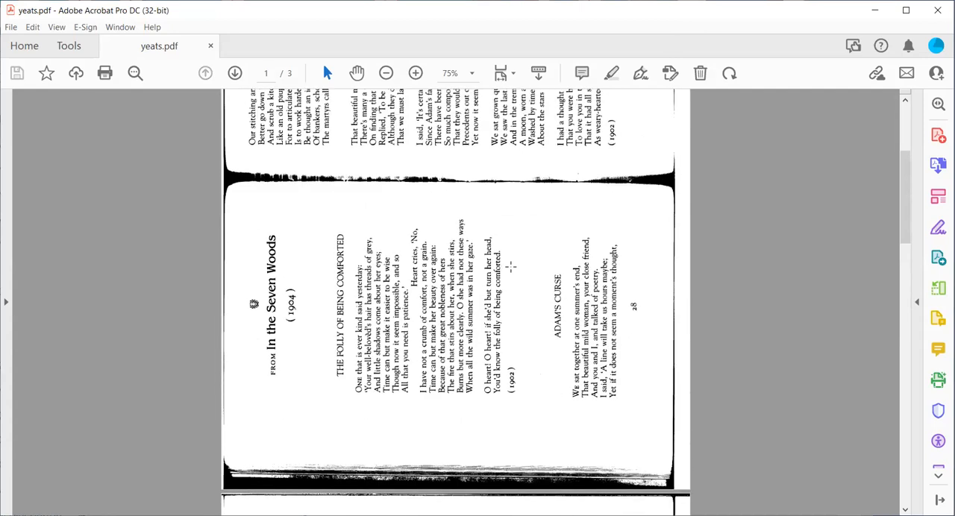
pyautogui.scroll(5, 510, 266)
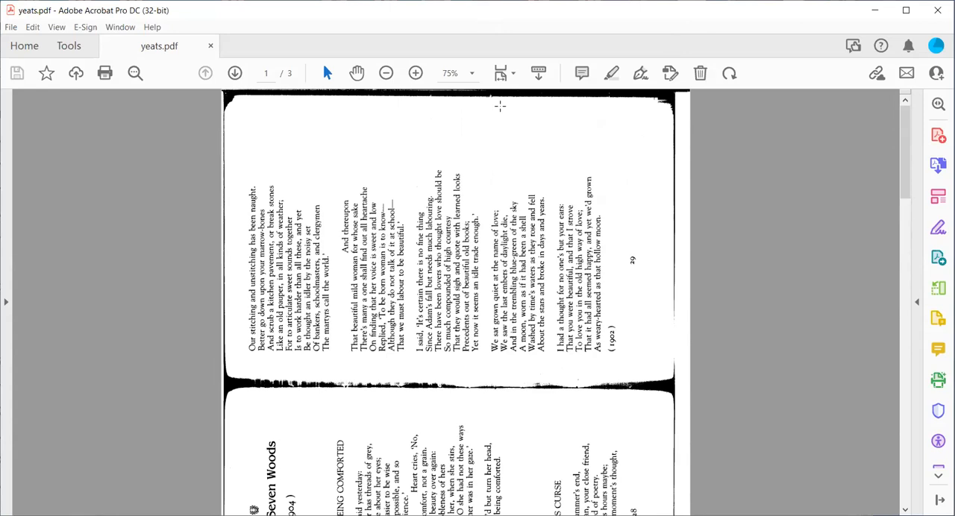
# - Browse the full collection of Acrobat tools to locate Action Wizard, and return to yeats.pdf
pyautogui.click(939, 476)
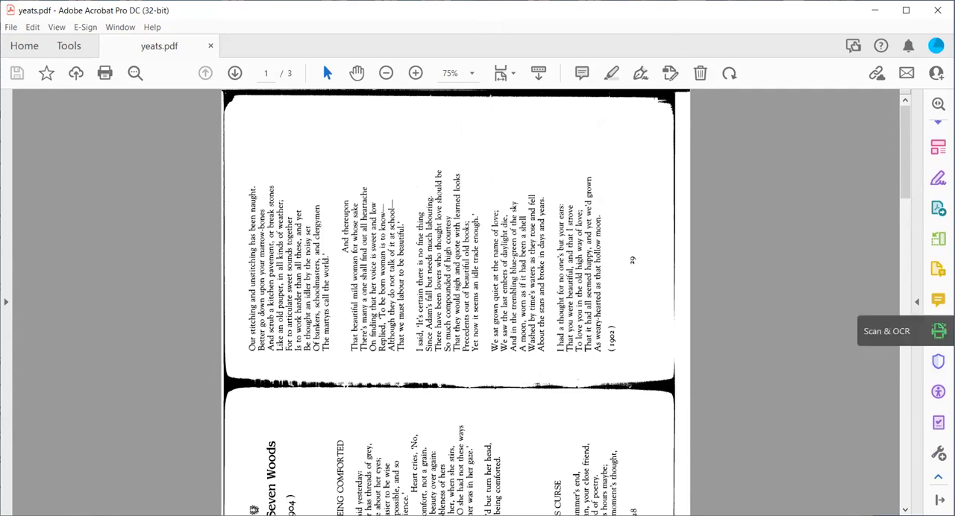
pyautogui.click(938, 452)
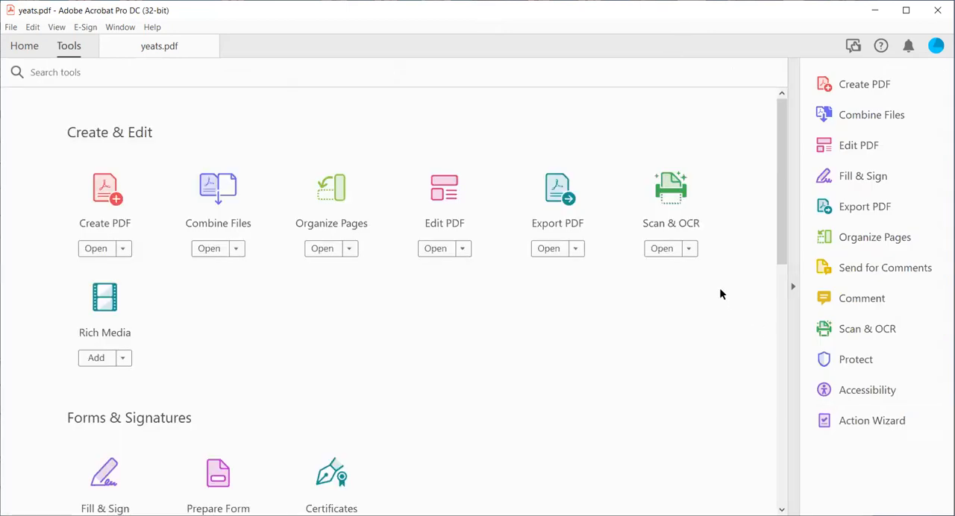
pyautogui.moveTo(781, 142); pyautogui.dragTo(790, 415)
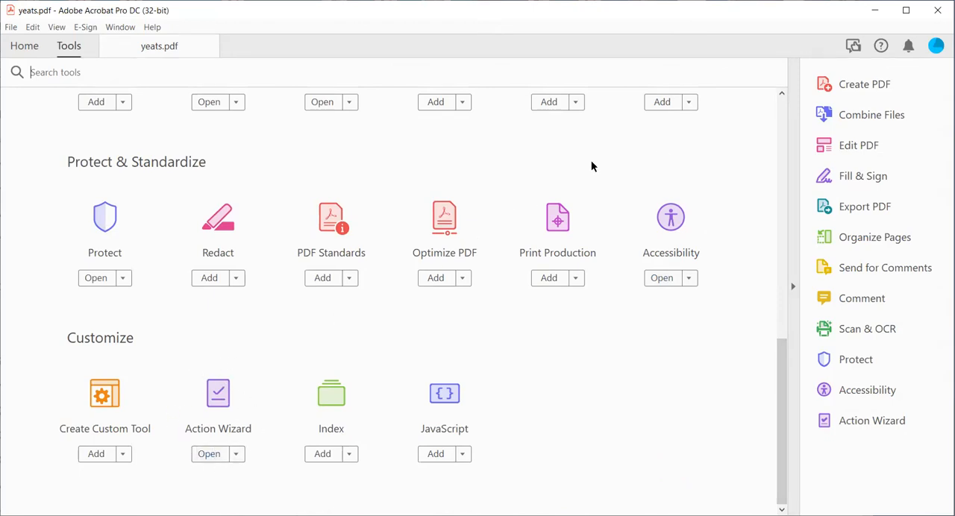
pyautogui.click(154, 45)
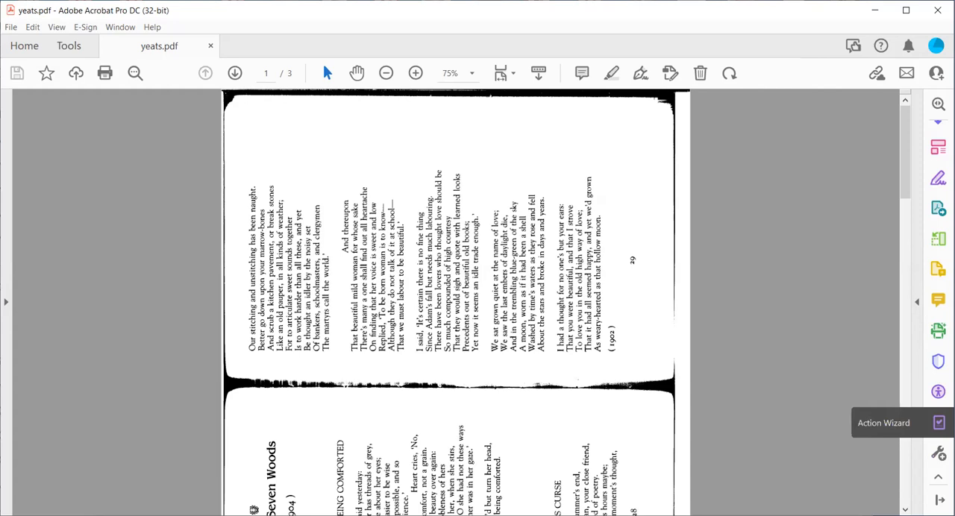
# - Start the Make Accessible action from Action Wizard on yeats.pdf
pyautogui.click(887, 424)
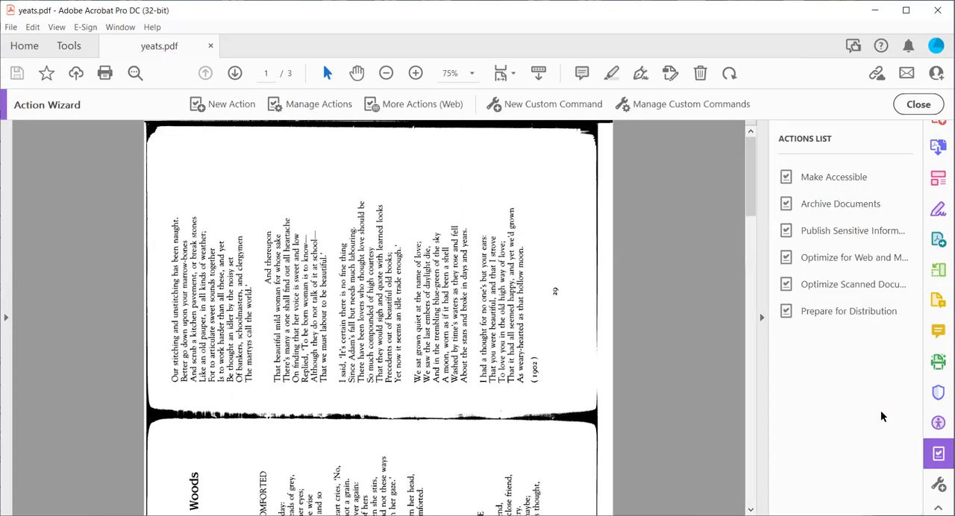
pyautogui.click(824, 176)
pyautogui.click(865, 220)
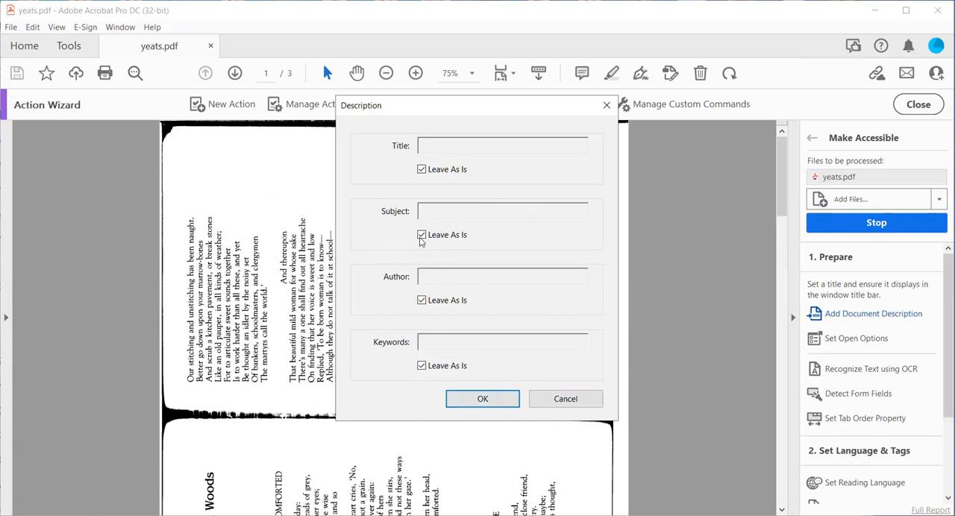
# - Set the document description's title to "Title" and its author to "Author", leaving subject and keywords as is
pyautogui.click(422, 169)
pyautogui.click(437, 146)
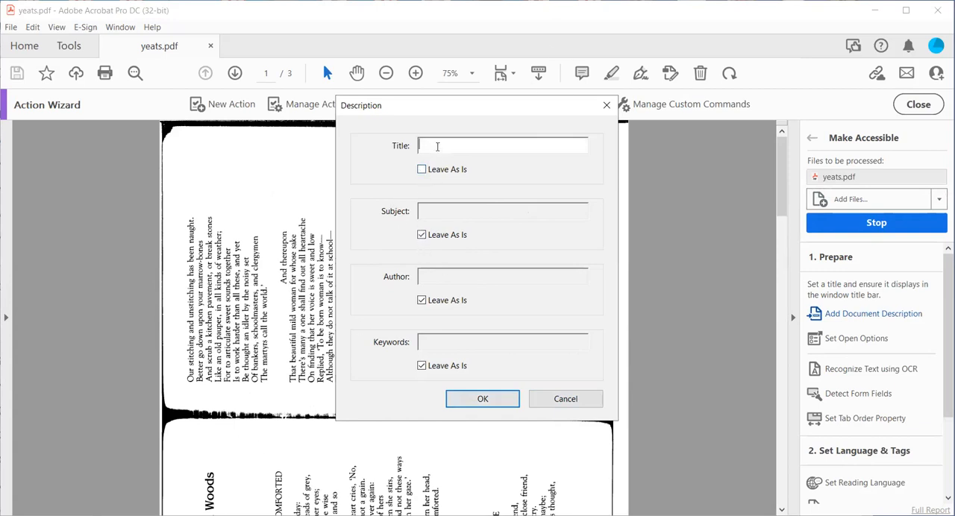
pyautogui.write('Title')
pyautogui.click(435, 276)
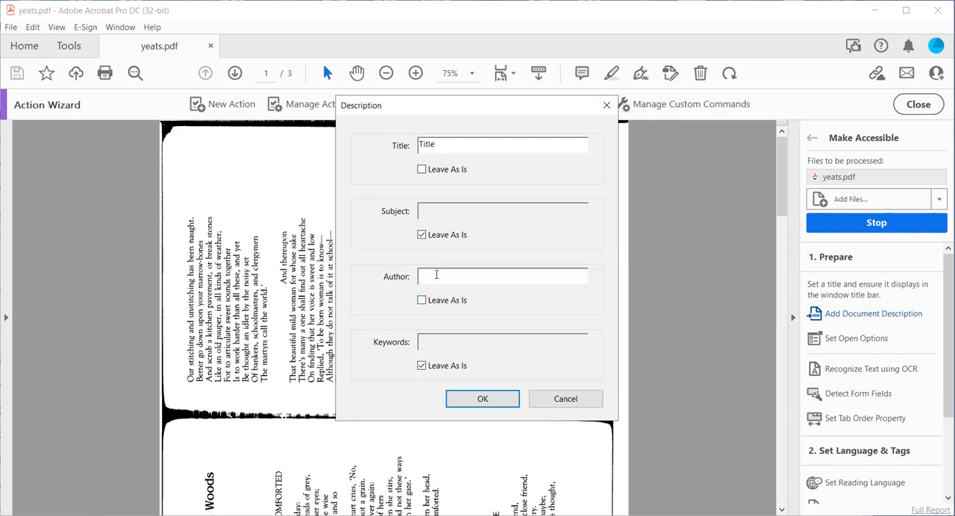
pyautogui.write('Author')
pyautogui.click(478, 399)
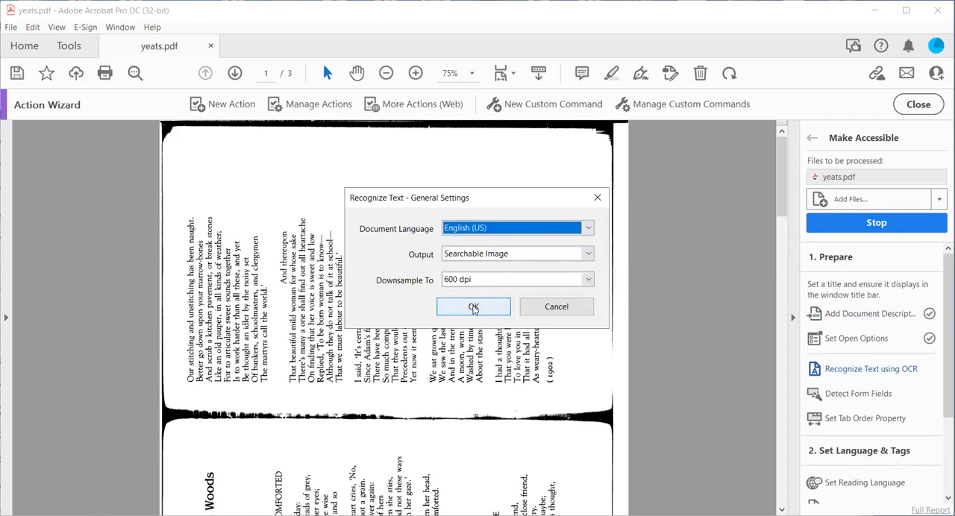
# - Run text recognition with English (US) as the document language, Searchable Image output and downsampling to 600 dpi
pyautogui.click(493, 282)
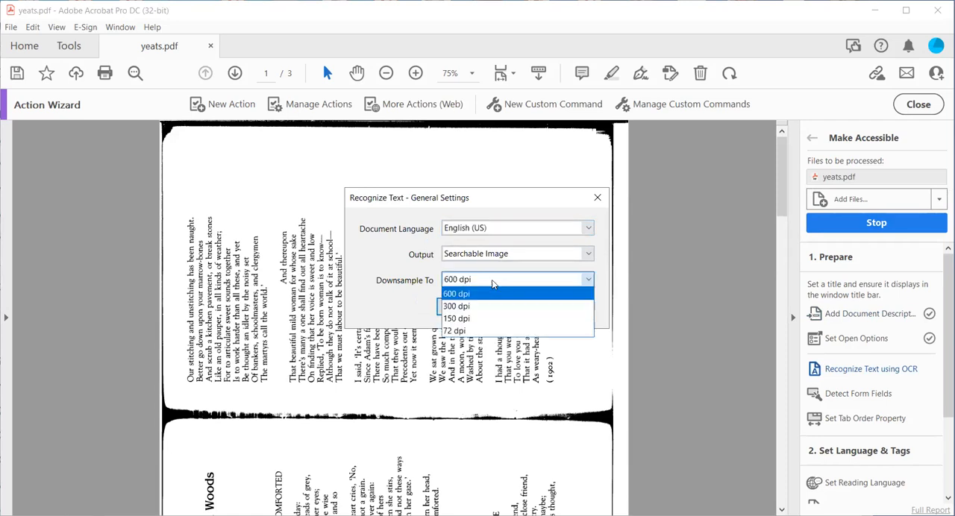
pyautogui.click(492, 284)
pyautogui.click(492, 281)
pyautogui.click(641, 302)
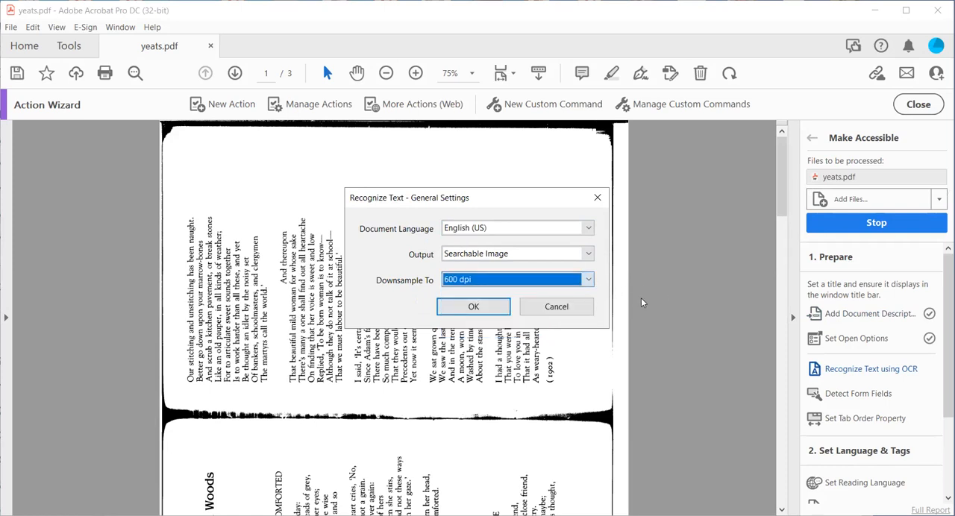
pyautogui.click(474, 307)
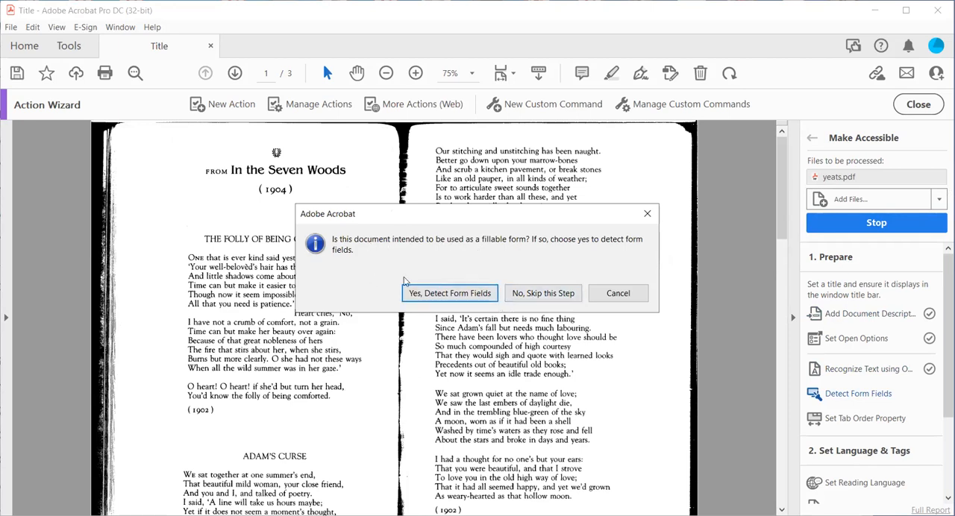
# - Skip form field detection and accept the preset reading language
pyautogui.click(552, 295)
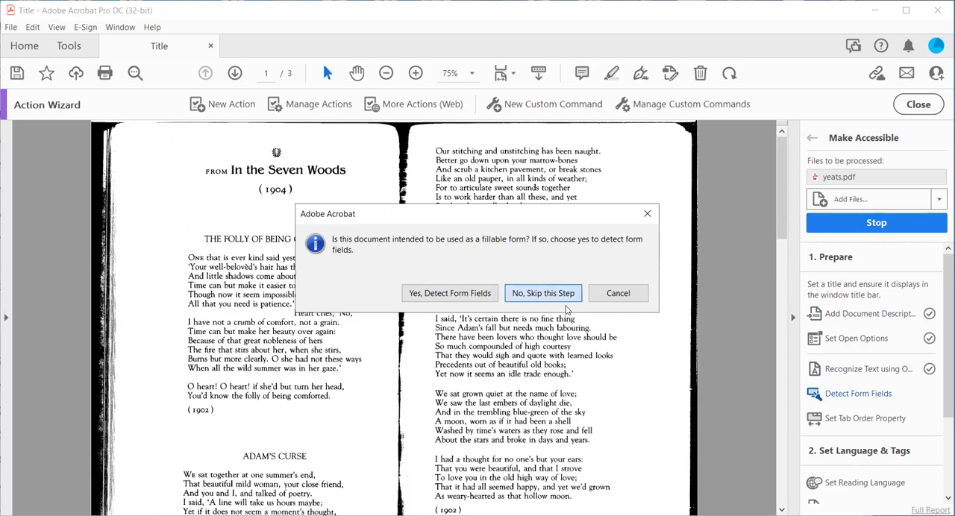
pyautogui.click(455, 279)
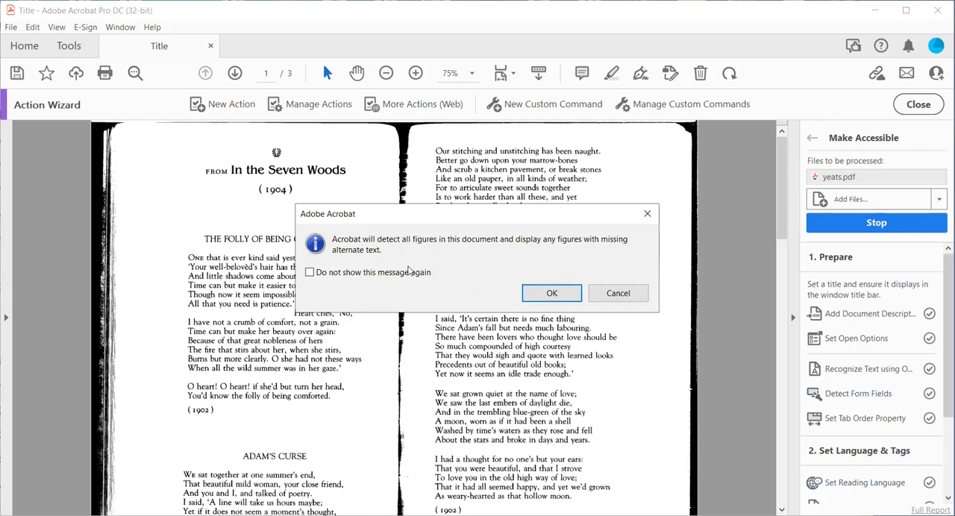
# - Accept figure detection and mark the four figures found on page 1 as decorative in the alternate text dialog
pyautogui.click(561, 297)
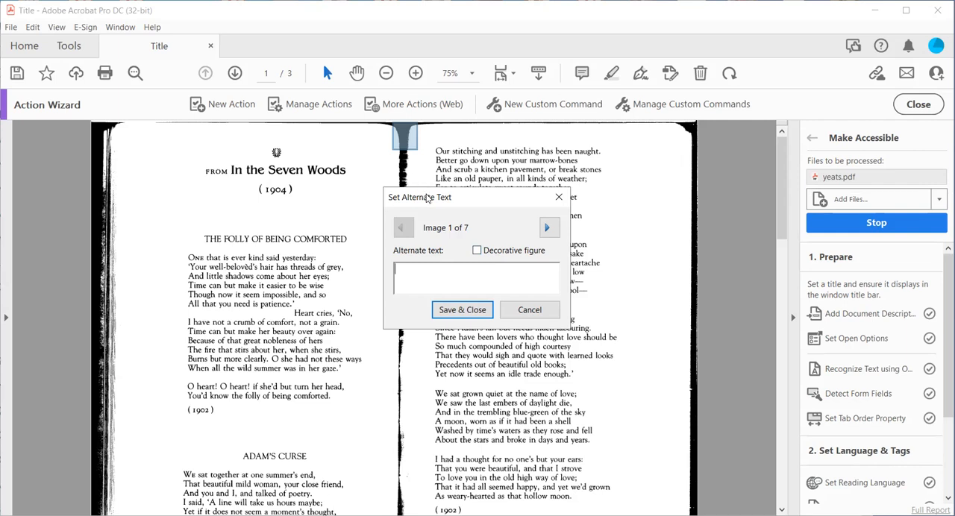
pyautogui.moveTo(424, 198); pyautogui.dragTo(493, 136)
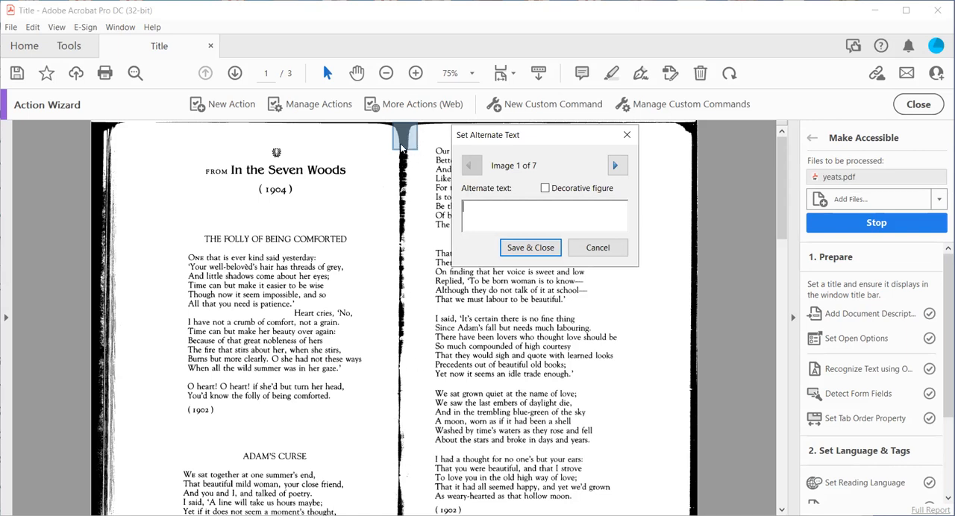
pyautogui.click(545, 189)
pyautogui.click(615, 165)
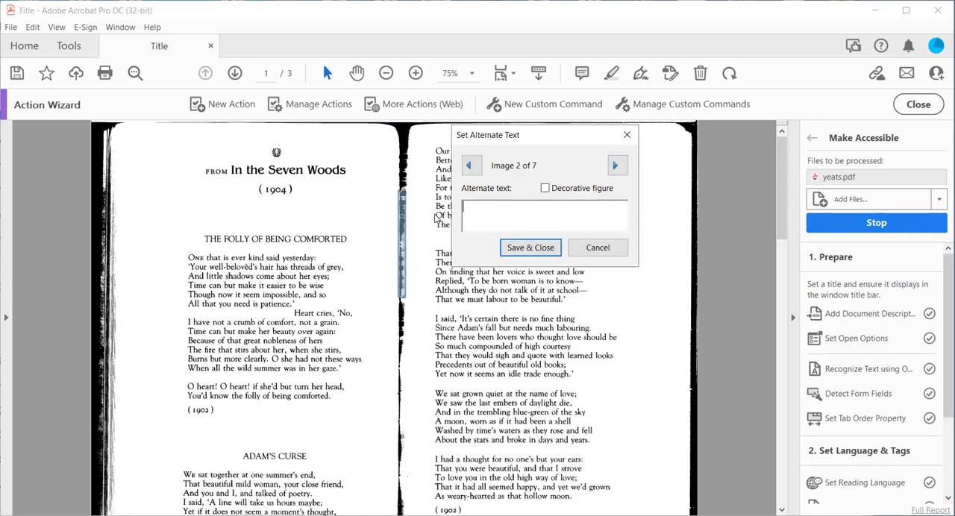
pyautogui.click(545, 189)
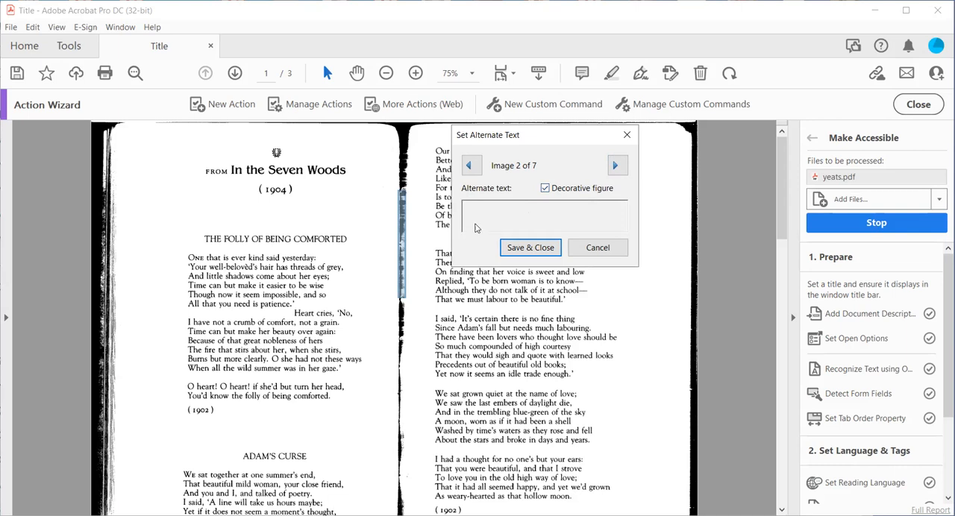
pyautogui.click(616, 167)
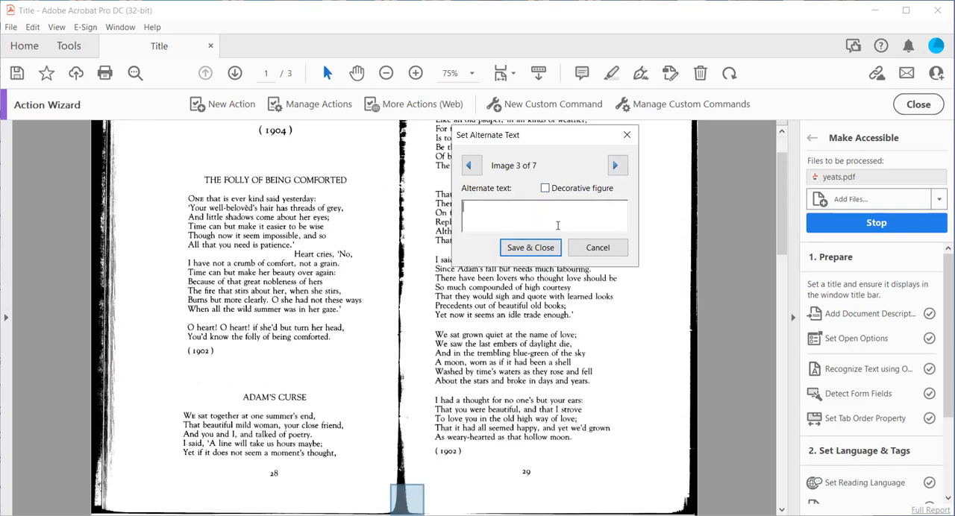
pyautogui.click(545, 188)
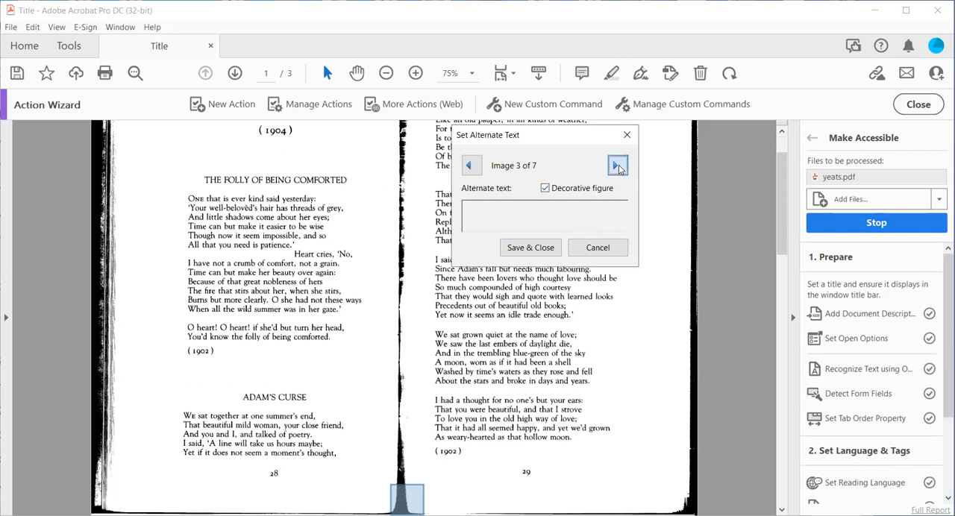
pyautogui.click(617, 167)
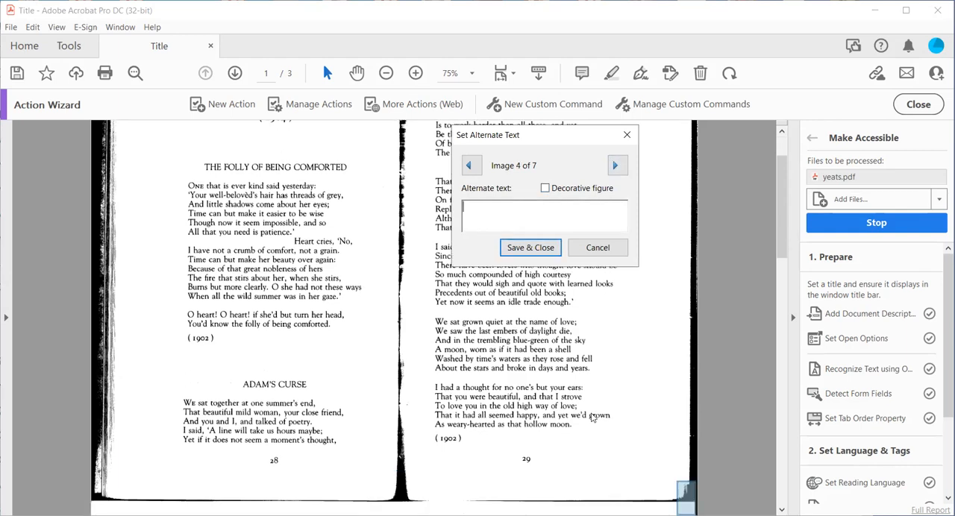
pyautogui.click(546, 188)
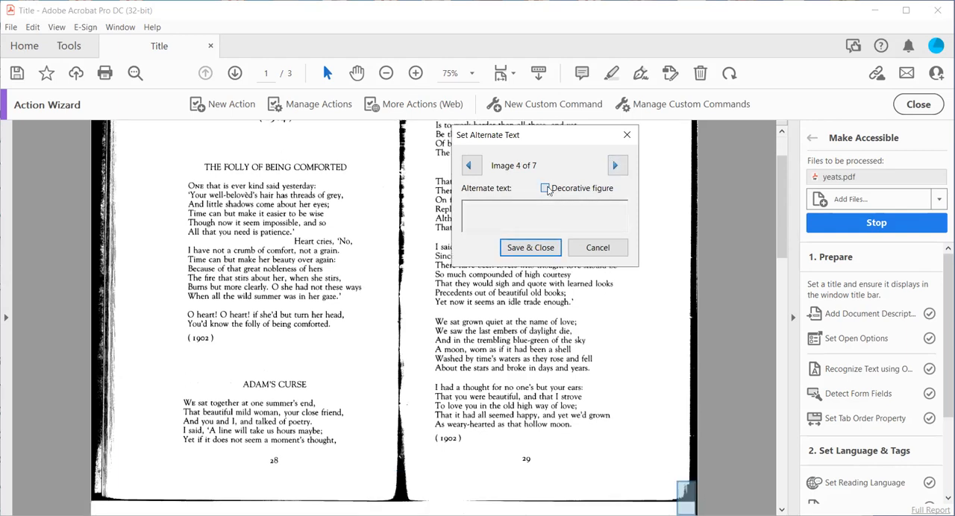
pyautogui.click(618, 167)
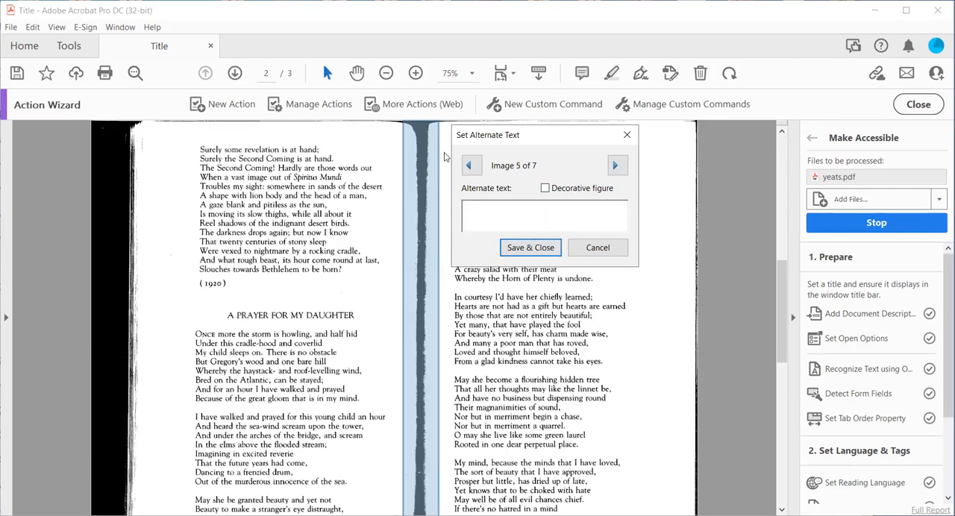
# - Mark the remaining three figures on pages 2 and 3 as decorative and save the alternate text settings
pyautogui.click(545, 188)
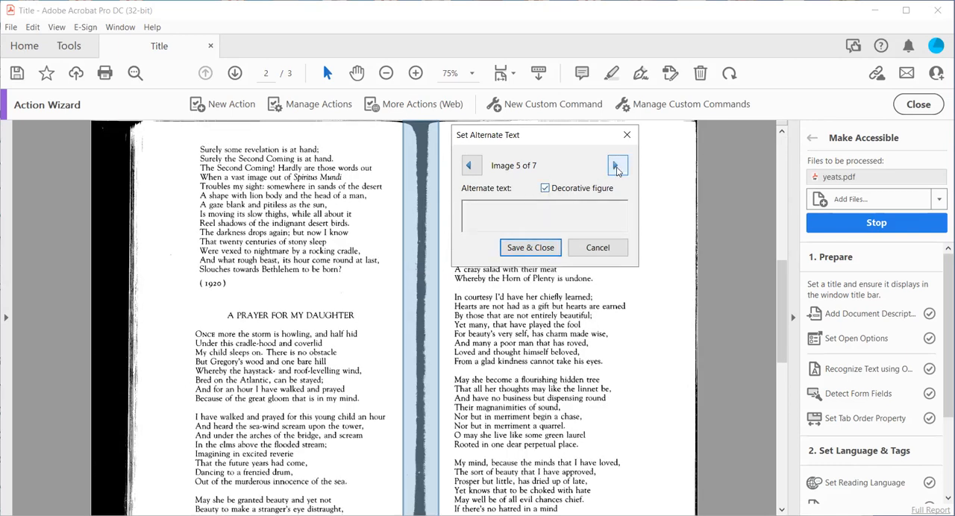
pyautogui.click(616, 166)
pyautogui.click(545, 188)
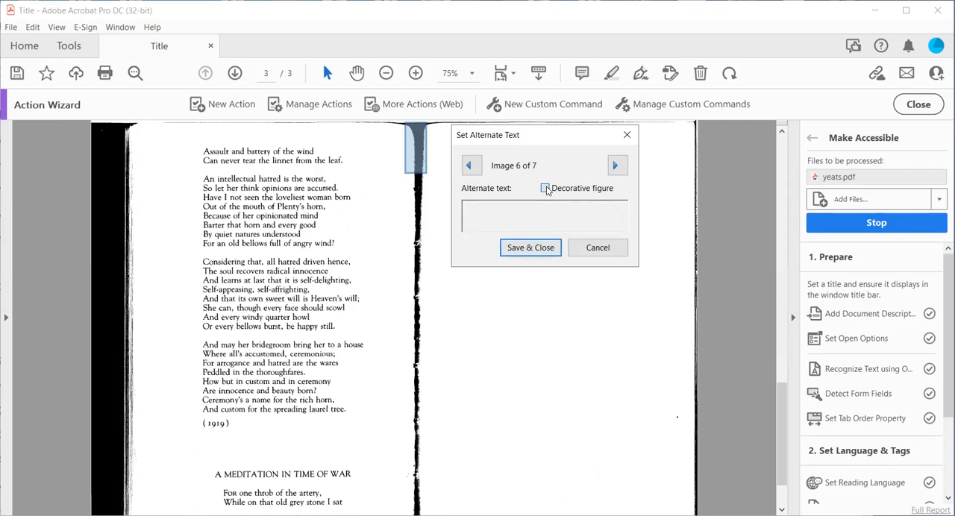
pyautogui.click(621, 168)
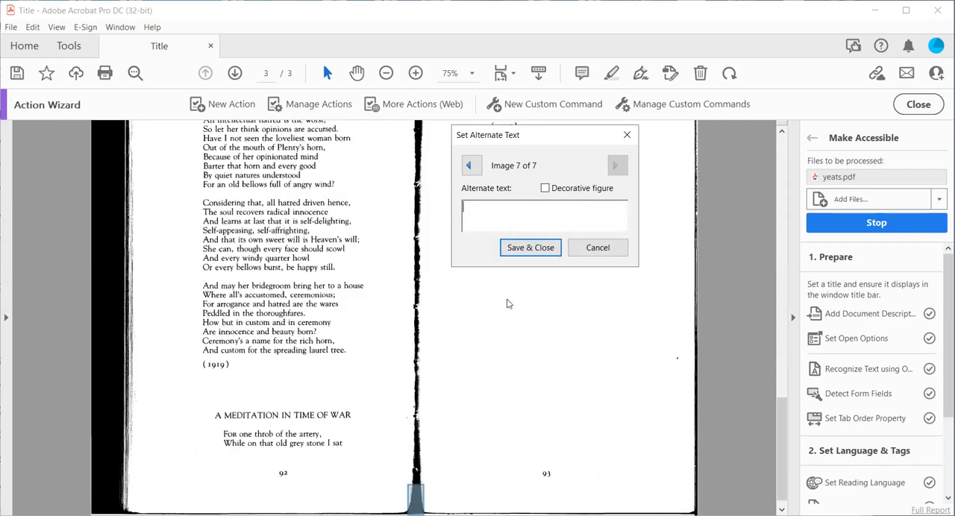
pyautogui.click(546, 188)
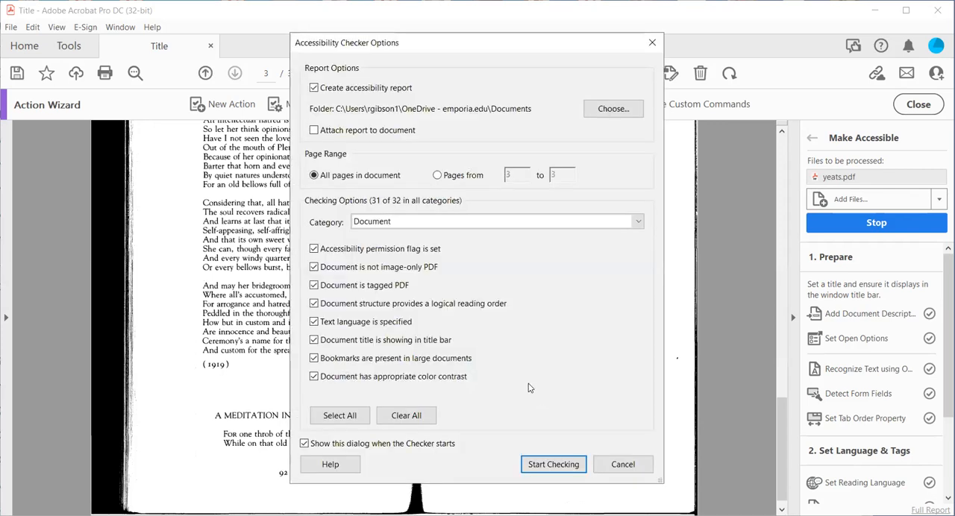
# - Run the accessibility check on all pages with the preset options and look into the Document, Page Content, Forms and Alternate Text results
pyautogui.click(552, 465)
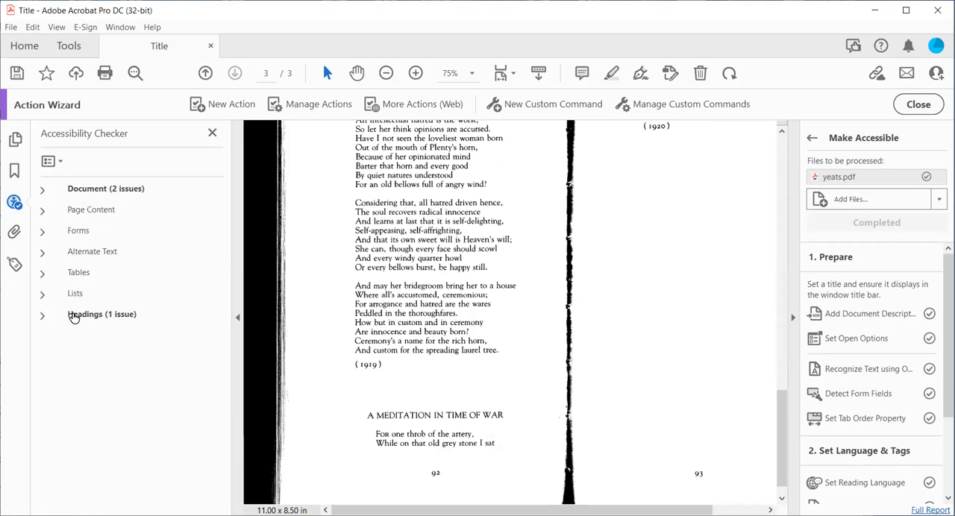
pyautogui.click(43, 192)
pyautogui.click(43, 192)
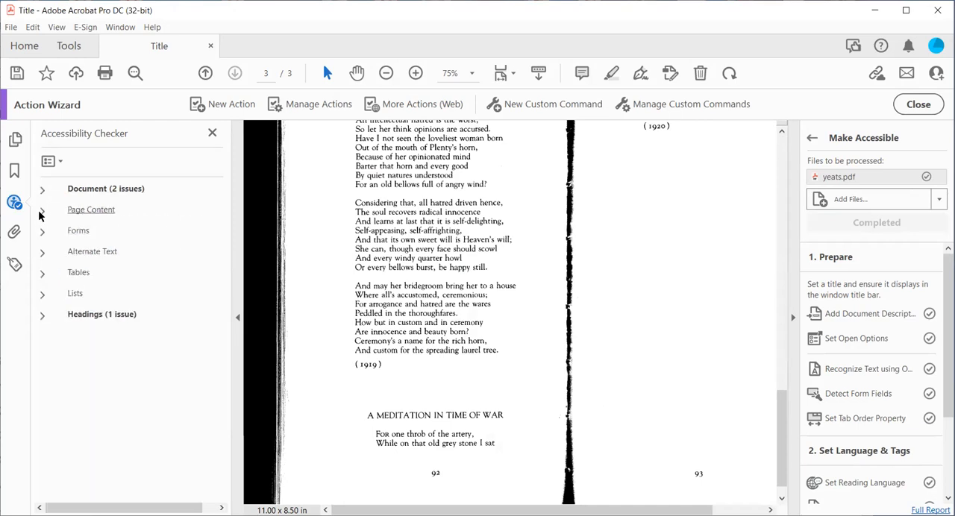
pyautogui.click(43, 210)
pyautogui.click(43, 211)
pyautogui.click(43, 233)
pyautogui.click(43, 233)
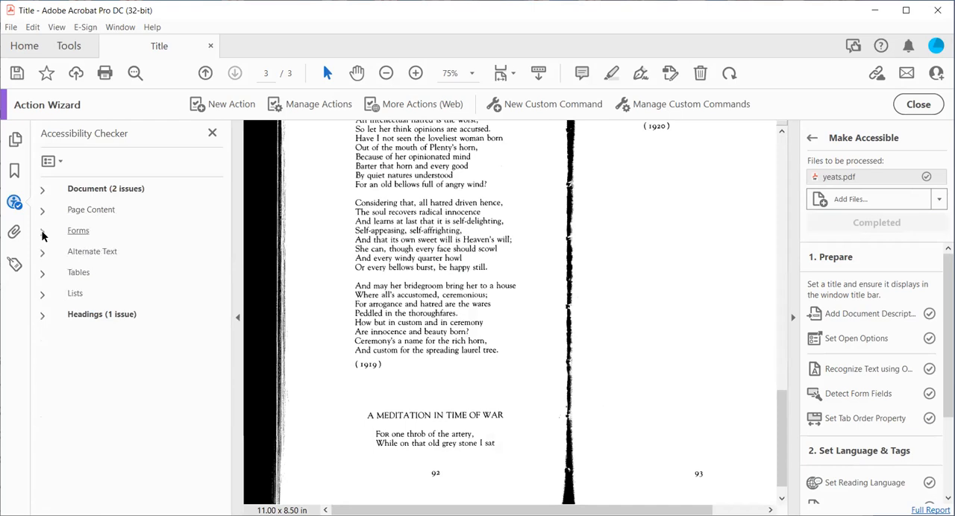
pyautogui.click(42, 252)
pyautogui.click(41, 254)
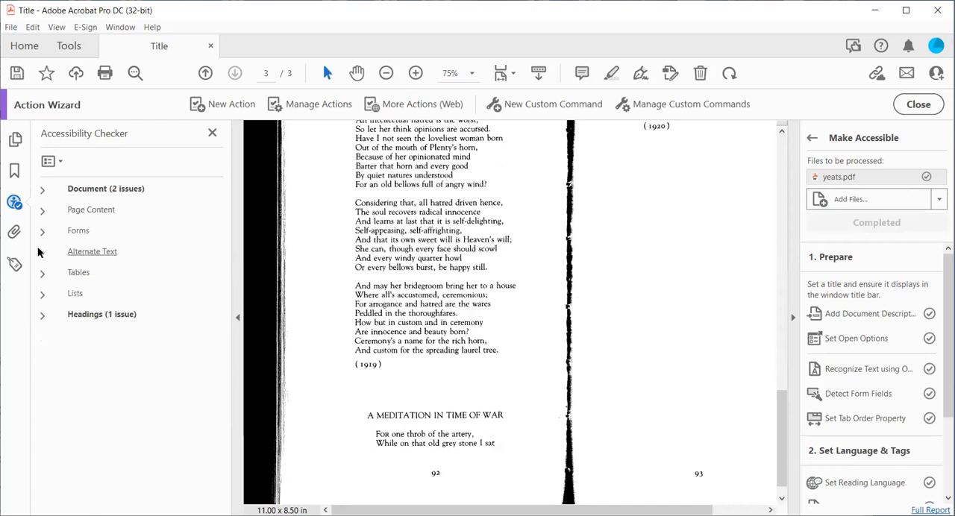
# - Expand the Document results and examine all three scanned pages for logical reading order and color contrast, then collapse the category
pyautogui.click(42, 191)
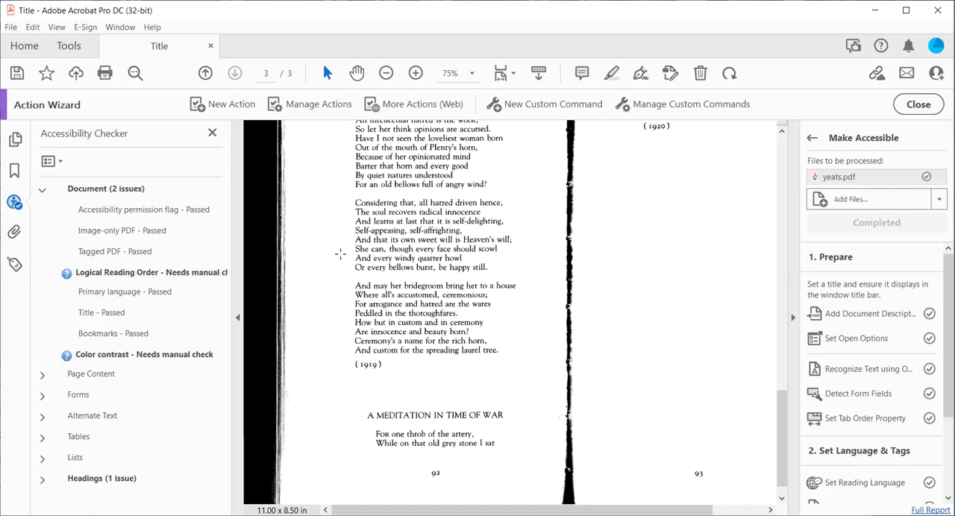
pyautogui.scroll(10, 339, 268)
pyautogui.scroll(5, 331, 282)
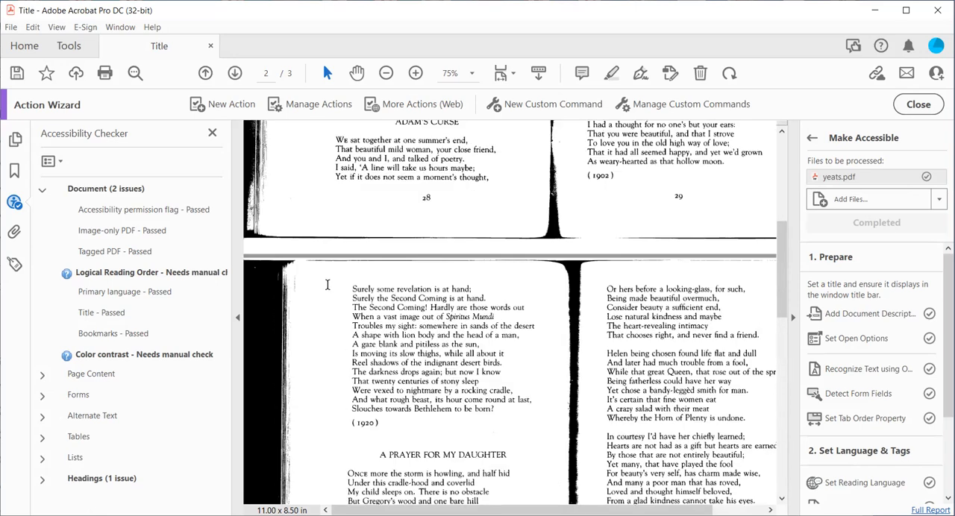
pyautogui.scroll(5, 328, 282)
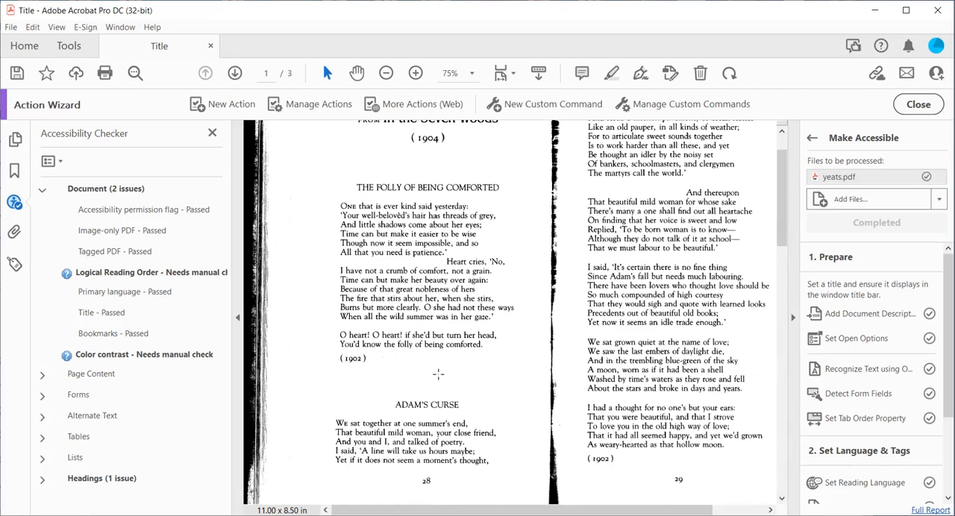
pyautogui.scroll(-3, 438, 374)
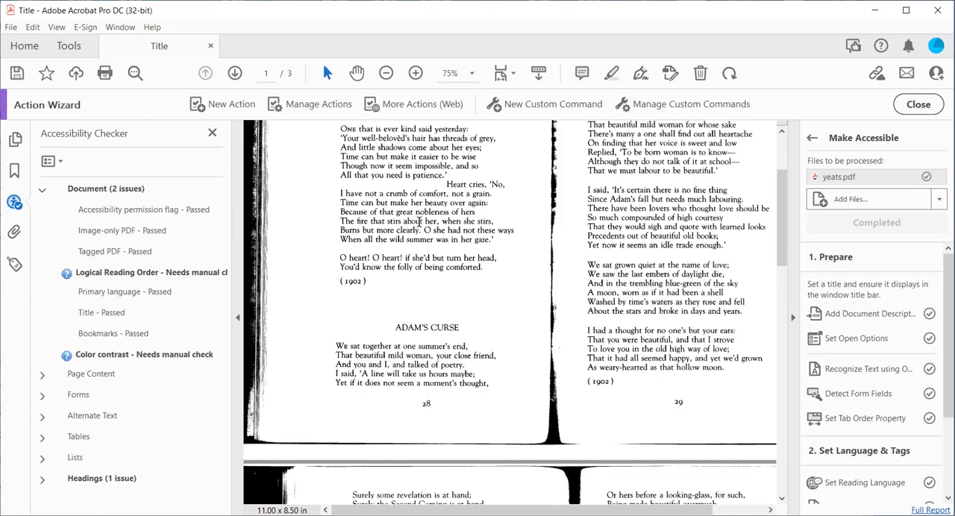
pyautogui.scroll(3, 419, 221)
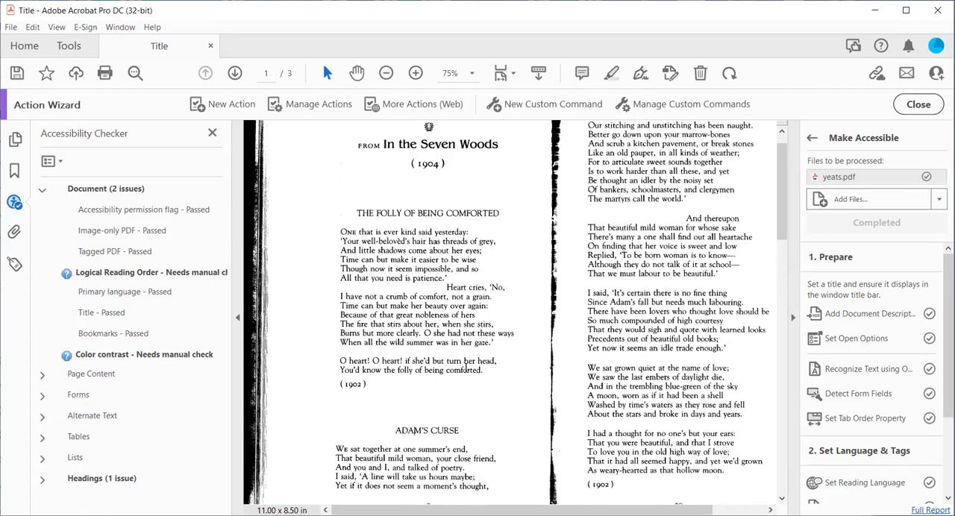
pyautogui.scroll(-10, 465, 367)
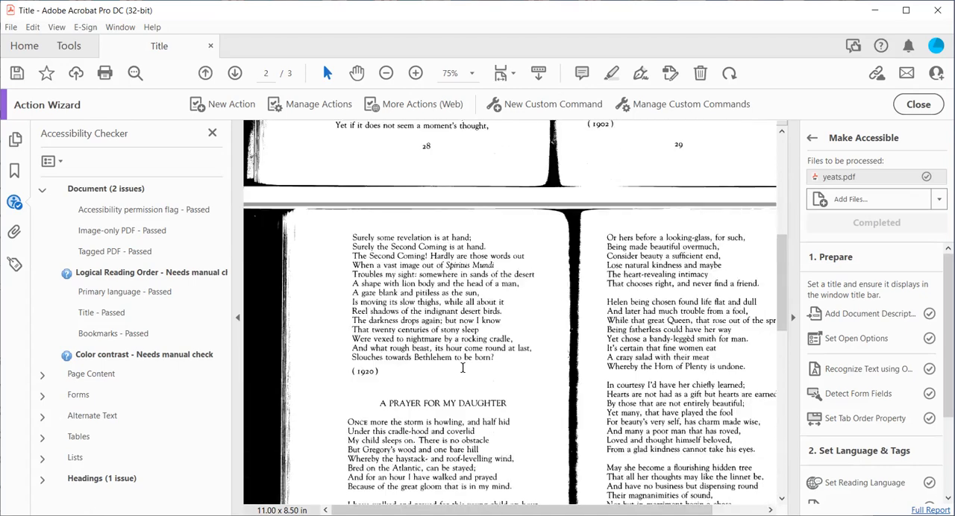
pyautogui.scroll(10, 462, 363)
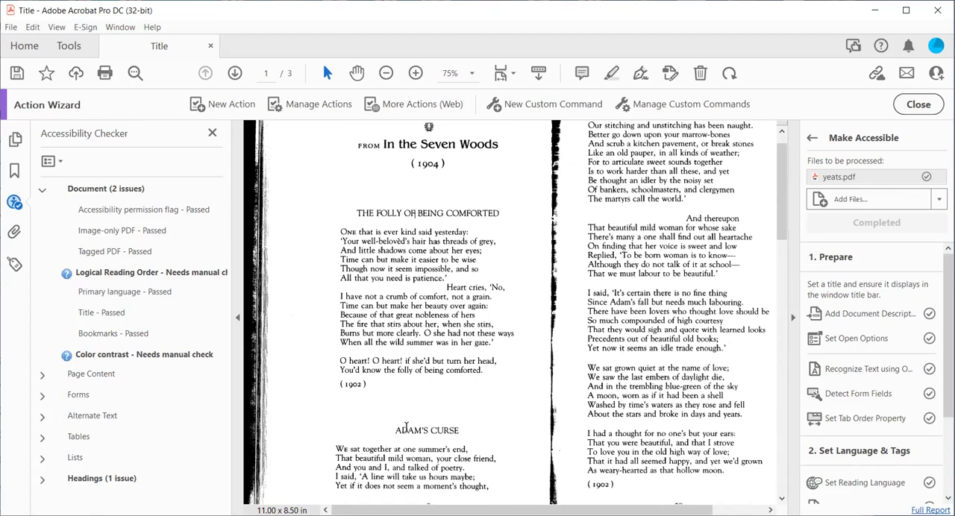
pyautogui.scroll(-8, 415, 424)
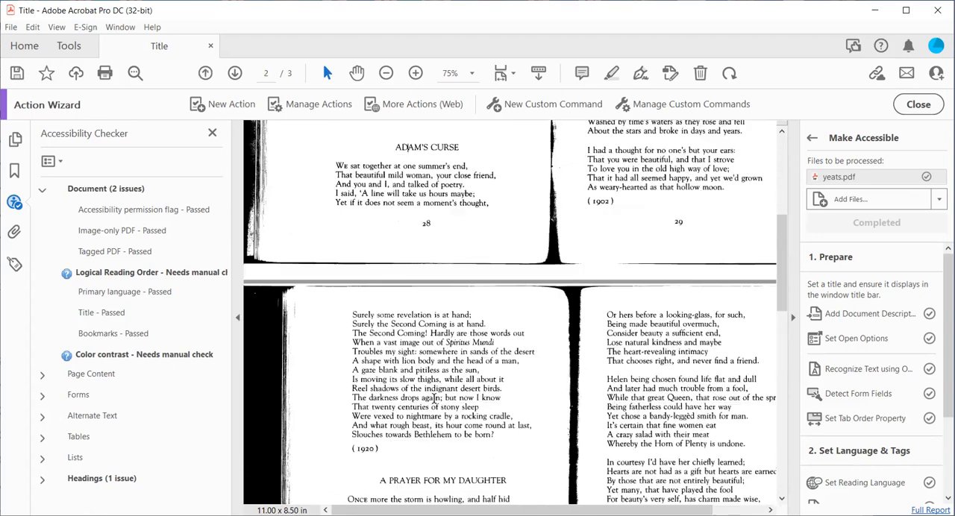
pyautogui.scroll(-6, 429, 399)
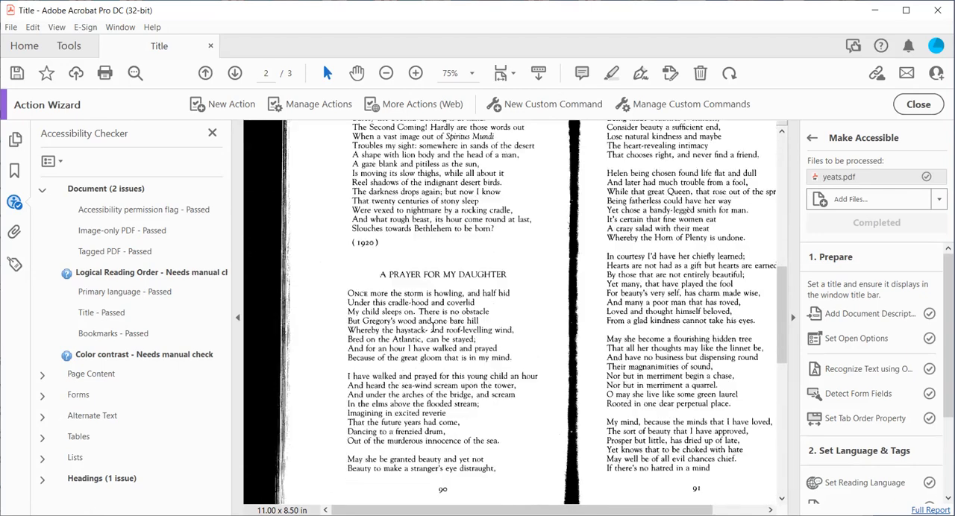
pyautogui.scroll(-10, 431, 329)
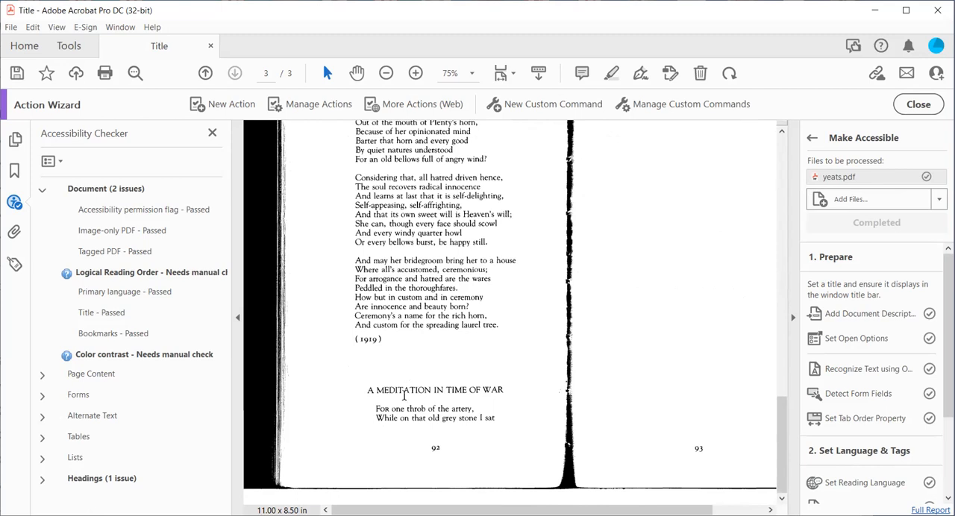
pyautogui.scroll(10, 401, 394)
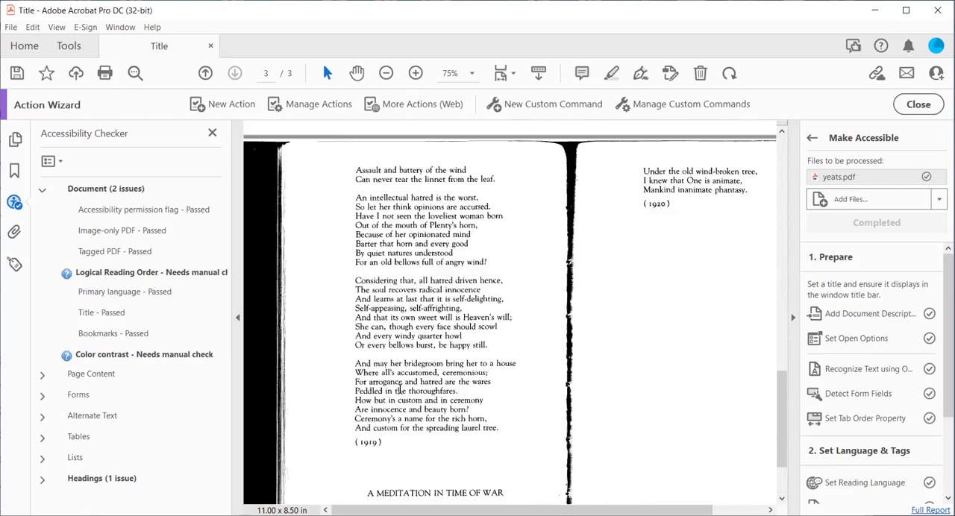
pyautogui.scroll(10, 373, 194)
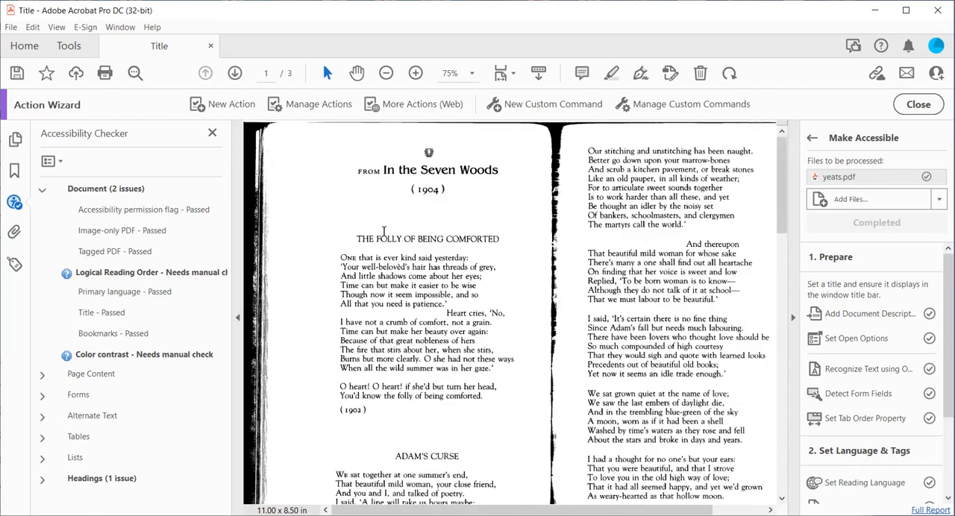
pyautogui.scroll(-10, 402, 394)
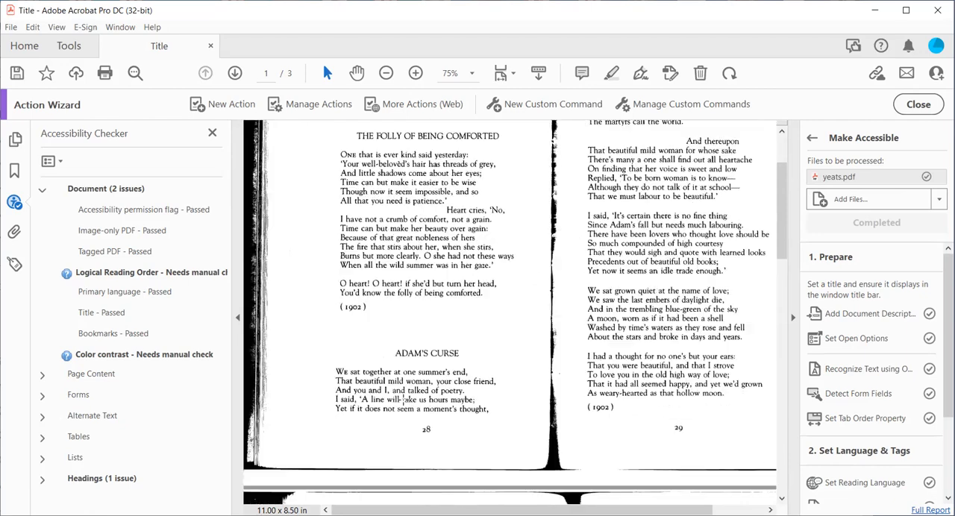
pyautogui.scroll(-5, 401, 394)
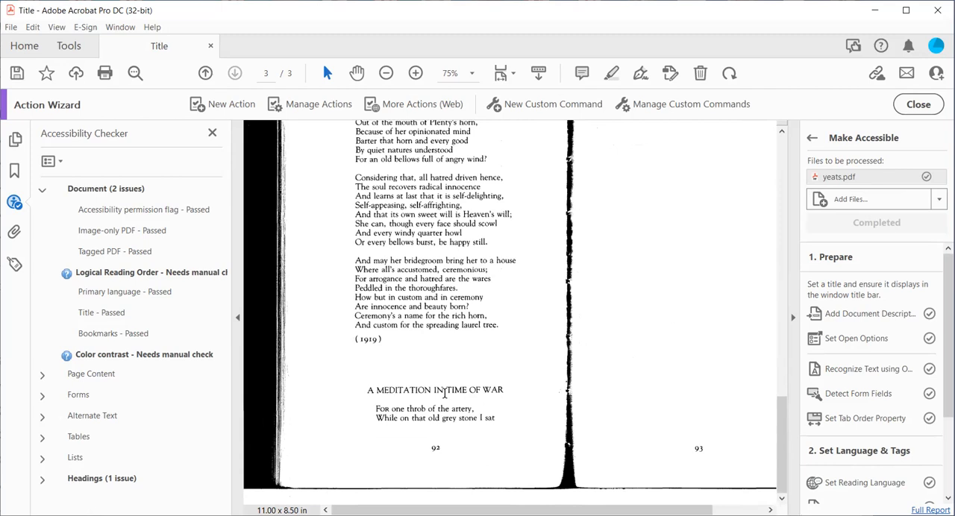
pyautogui.scroll(15, 444, 393)
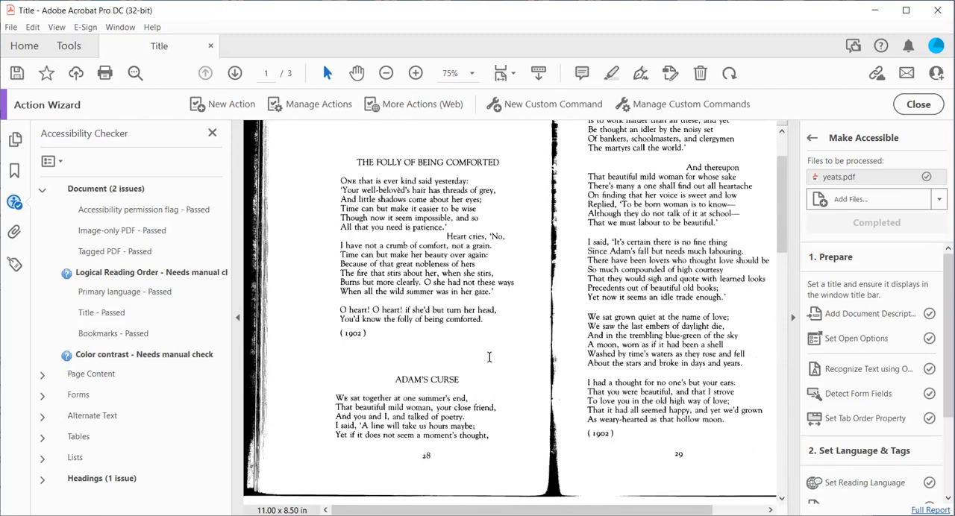
pyautogui.scroll(2, 489, 357)
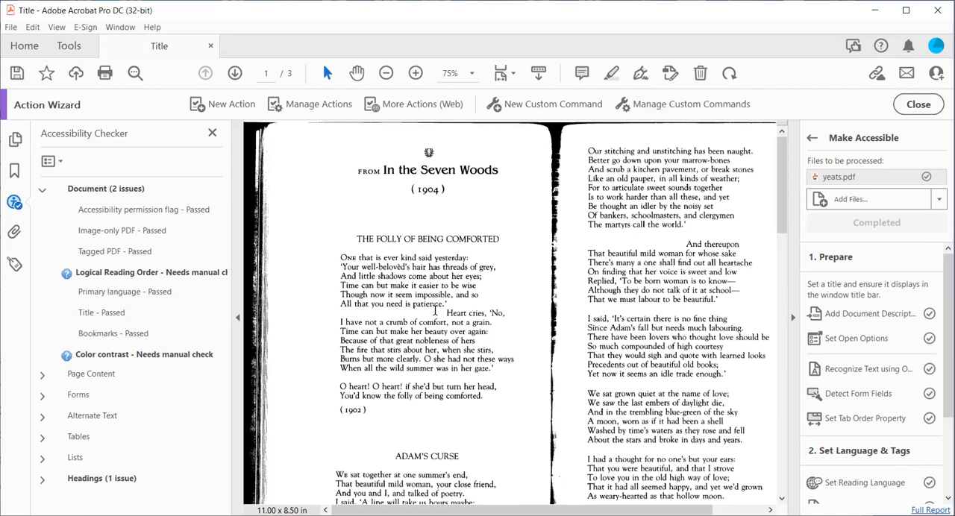
pyautogui.scroll(-6, 435, 311)
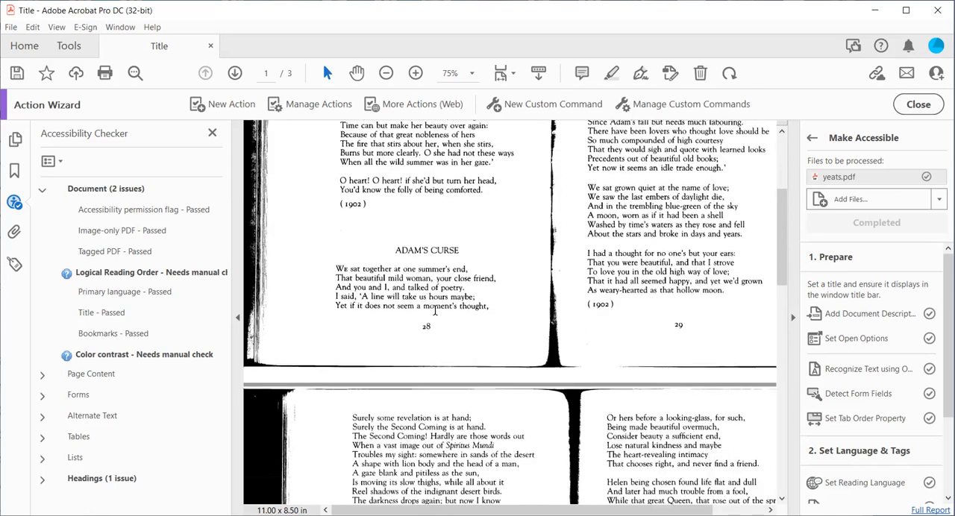
pyautogui.scroll(-7, 434, 310)
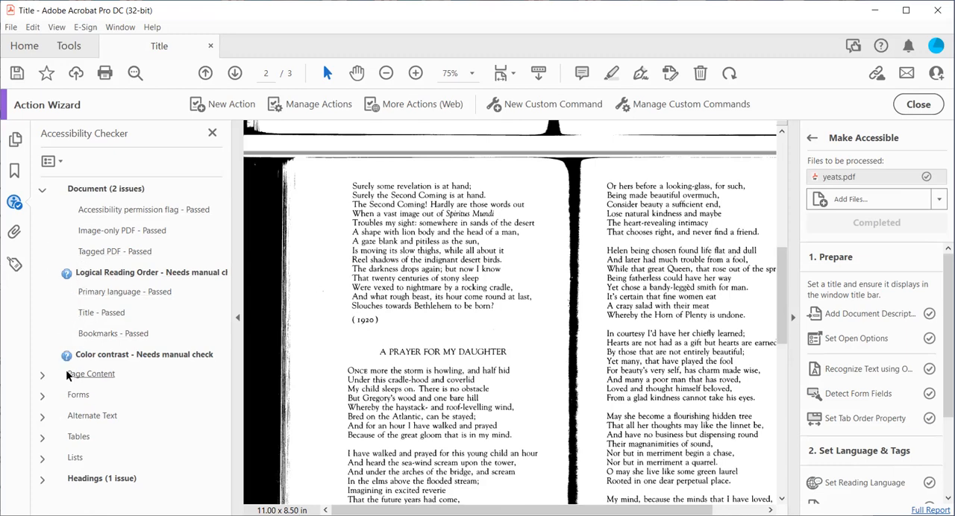
pyautogui.click(43, 193)
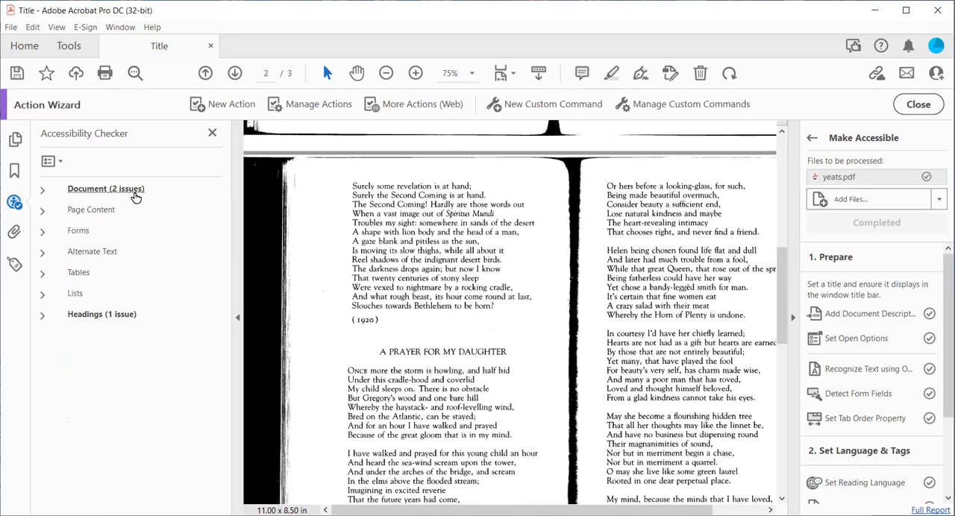
# - Expand the Headings results, select the element that failed Appropriate nesting, and show it in the tag tree
pyautogui.click(42, 315)
pyautogui.click(51, 337)
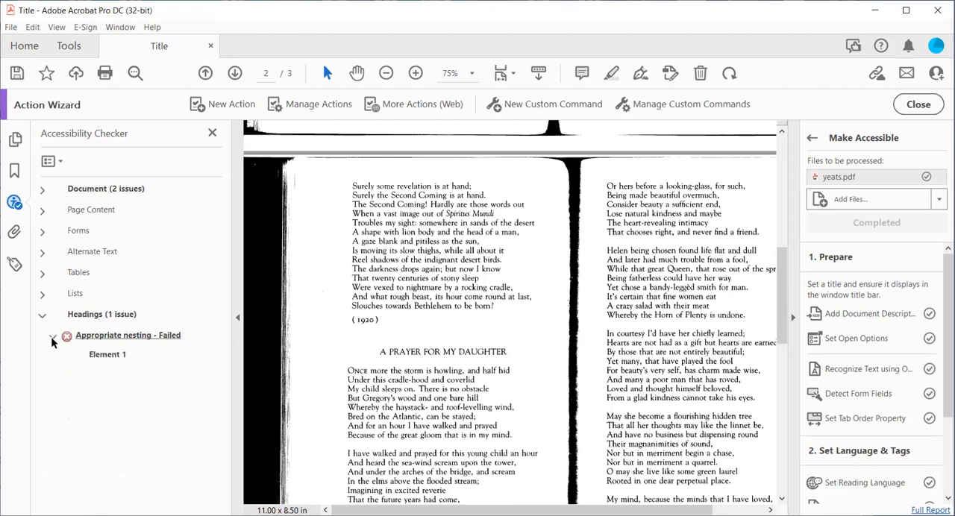
pyautogui.click(105, 356)
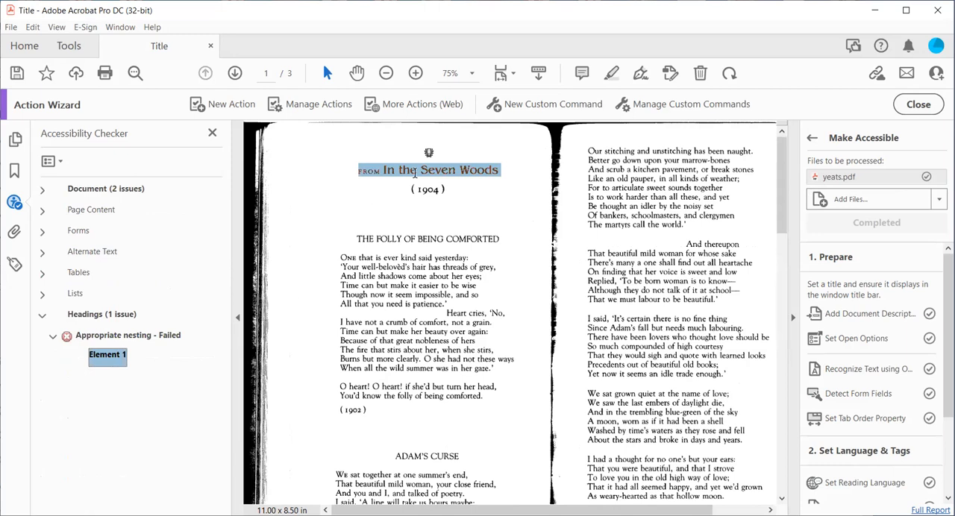
pyautogui.rightClick(106, 359)
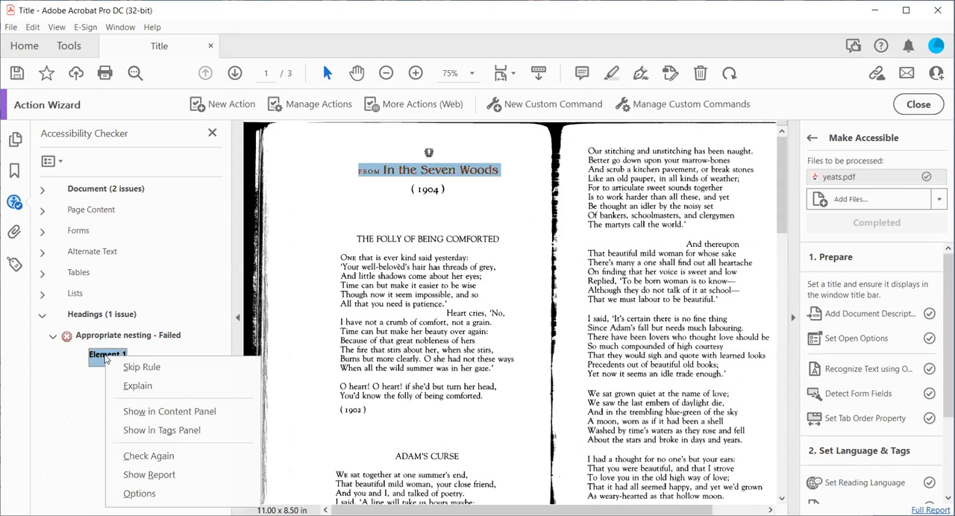
pyautogui.click(126, 431)
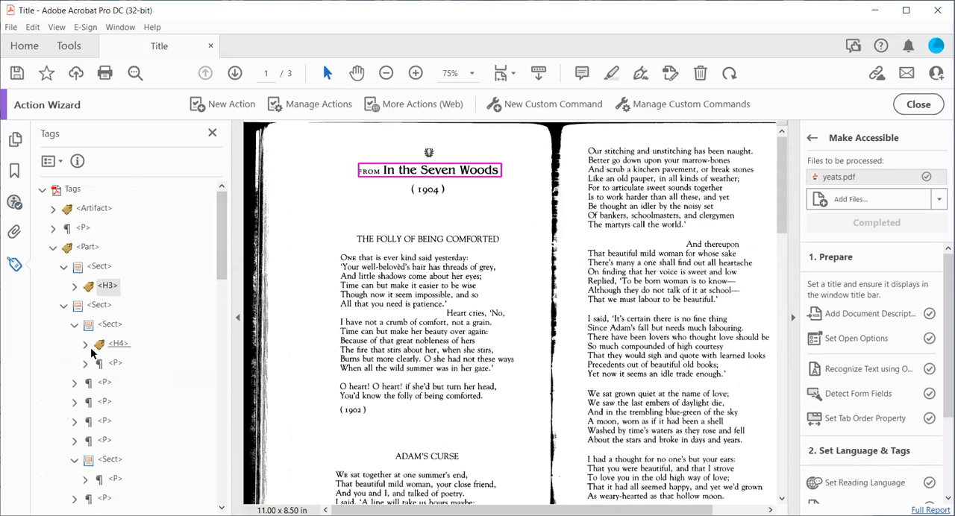
# - Expand the heading and paragraph tags for the opening title, the date and the first poem to examine the content they hold
pyautogui.click(74, 288)
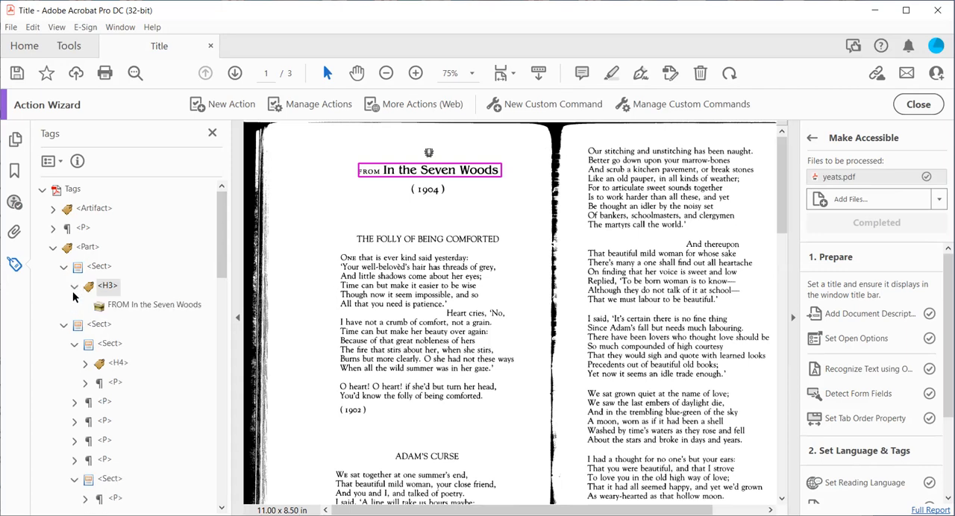
pyautogui.click(85, 364)
pyautogui.click(85, 402)
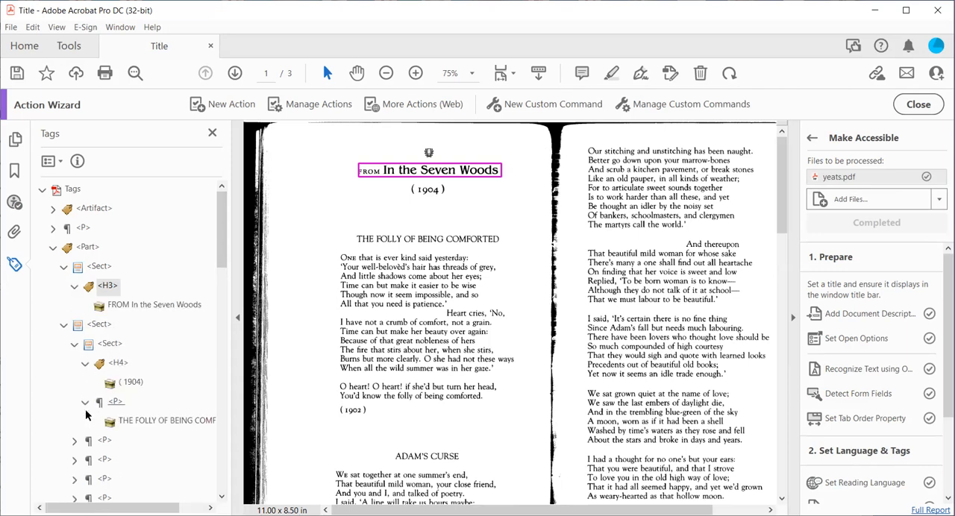
pyautogui.scroll(-2, 85, 410)
pyautogui.click(75, 325)
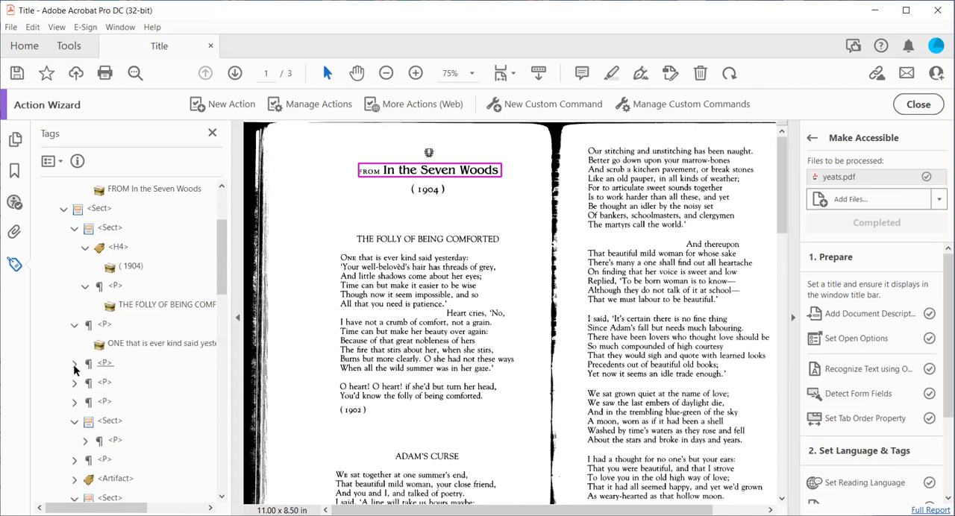
pyautogui.click(75, 363)
pyautogui.click(75, 402)
# - Expand the "WE sat together" paragraph and the artifact tags further down the tree, and return to the start of the tree
pyautogui.scroll(-2, 75, 403)
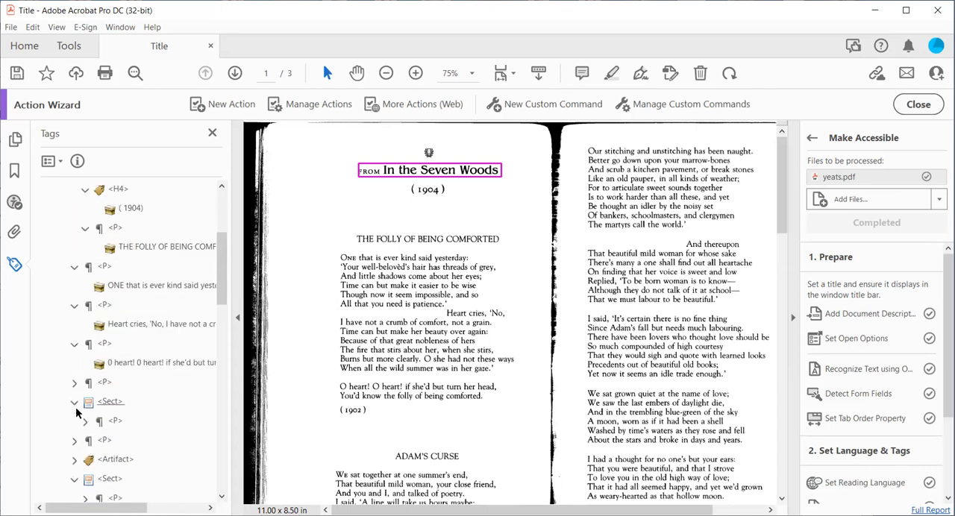
pyautogui.click(74, 383)
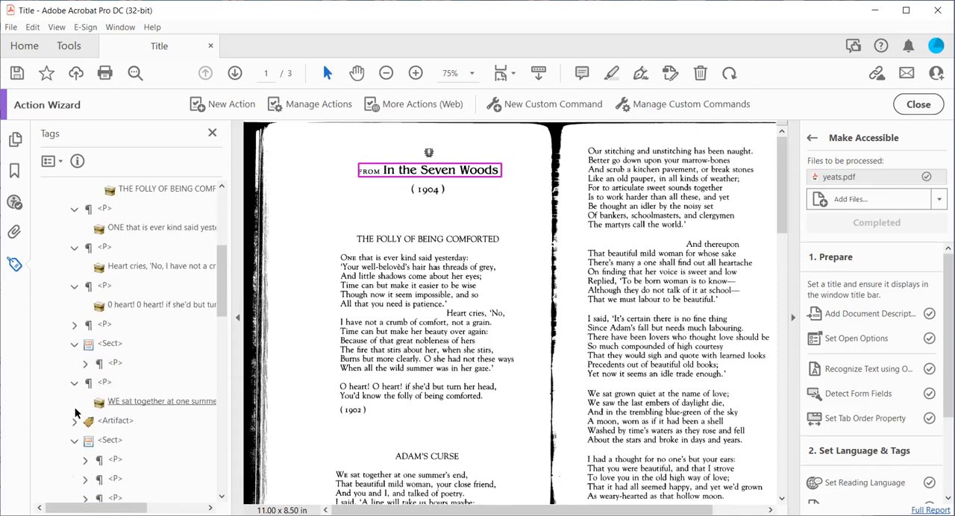
pyautogui.click(74, 423)
pyautogui.scroll(-5, 86, 394)
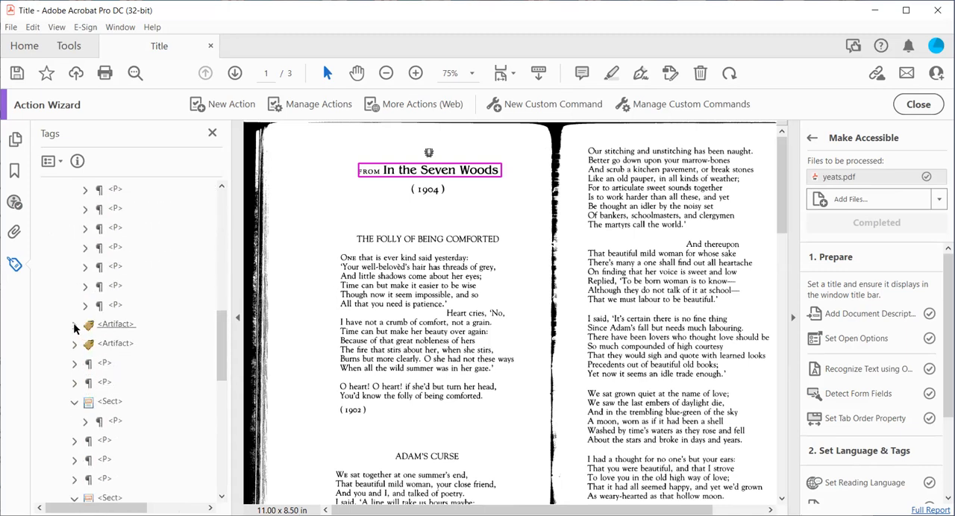
pyautogui.click(74, 325)
pyautogui.click(77, 362)
pyautogui.scroll(15, 167, 313)
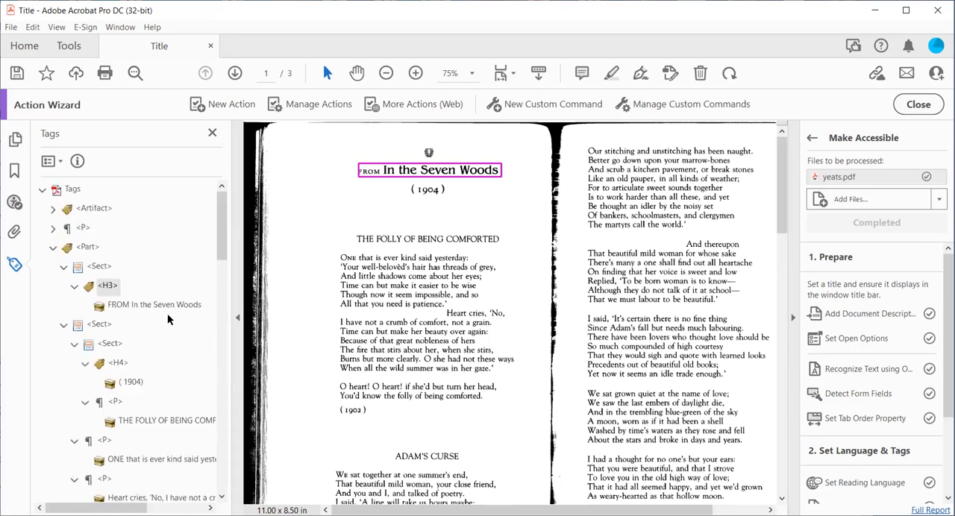
# - Select the first H3, Part, Artifact and H4 tags in turn to examine which page content each one marks
pyautogui.click(108, 287)
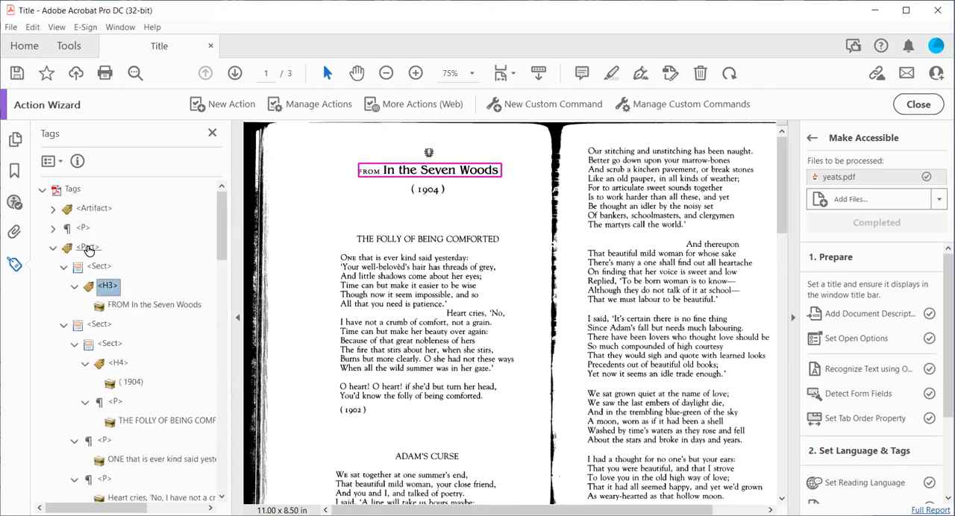
pyautogui.click(88, 248)
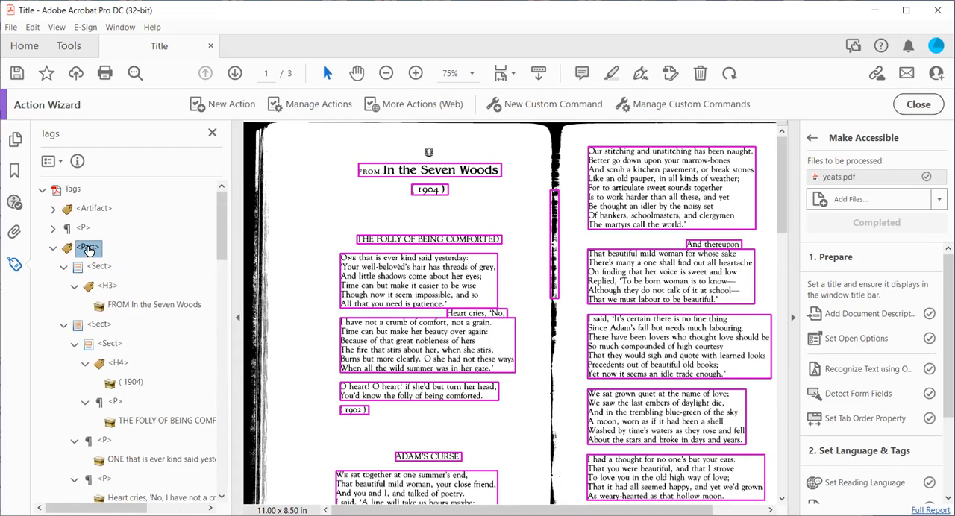
pyautogui.click(84, 211)
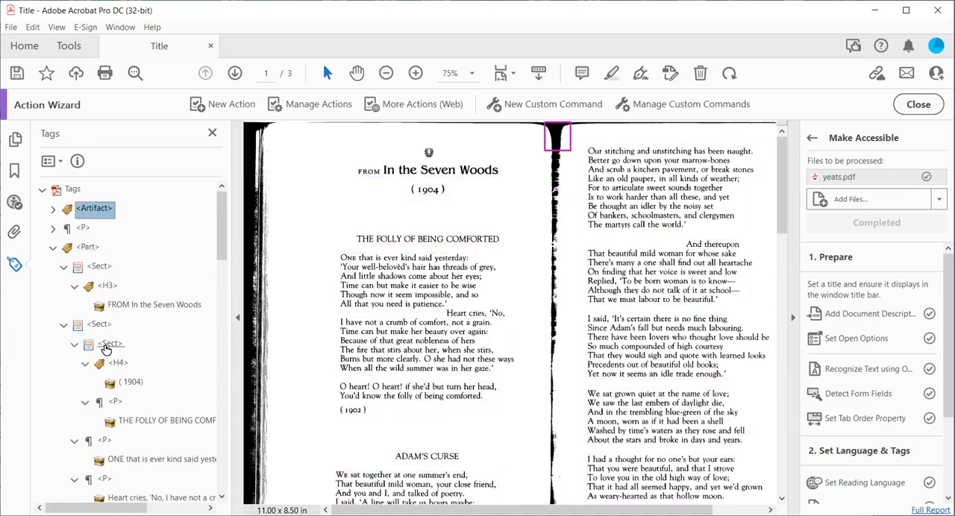
pyautogui.click(117, 365)
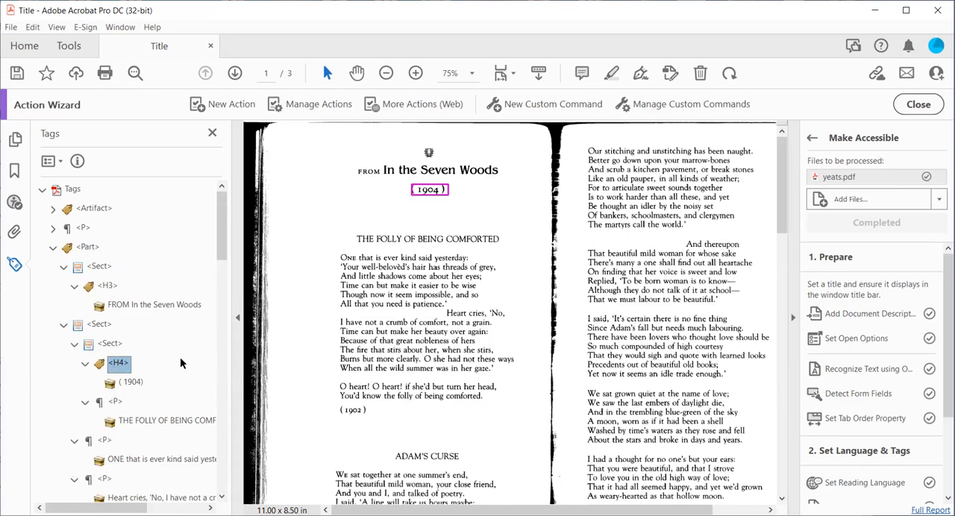
# - Look through the whole tag tree for other headings, expand the opening Artifact and paragraph tags, and highlight the Part tag's content
pyautogui.scroll(-2, 124, 410)
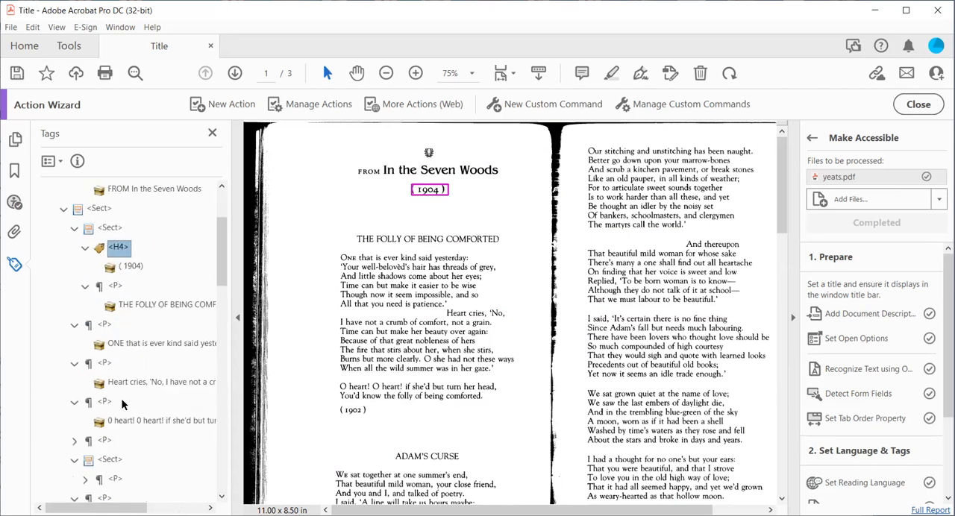
pyautogui.scroll(-2, 113, 441)
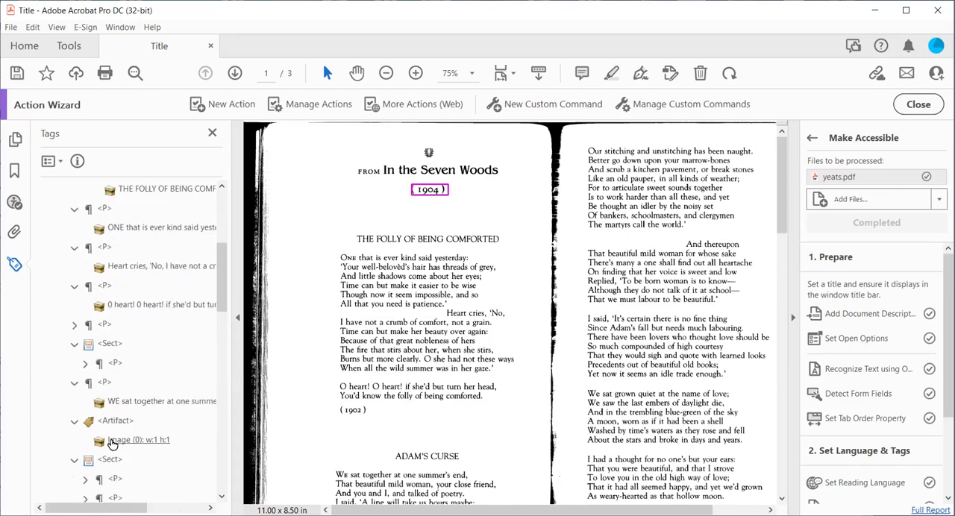
pyautogui.scroll(-1, 112, 442)
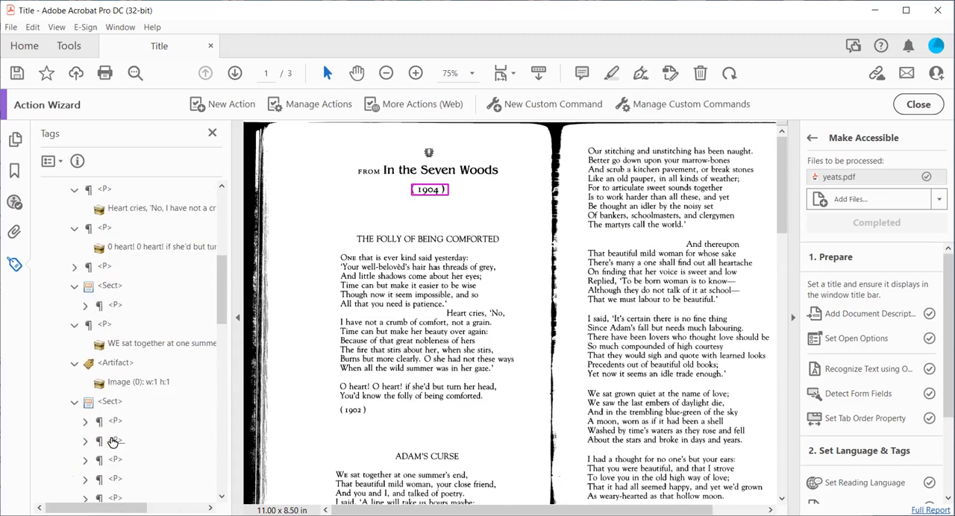
pyautogui.scroll(-4, 112, 441)
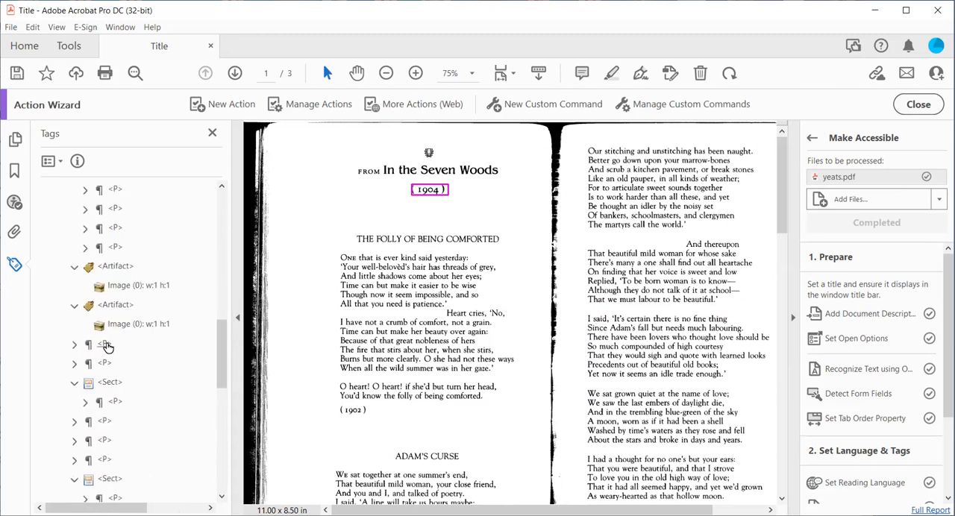
pyautogui.scroll(-4, 106, 358)
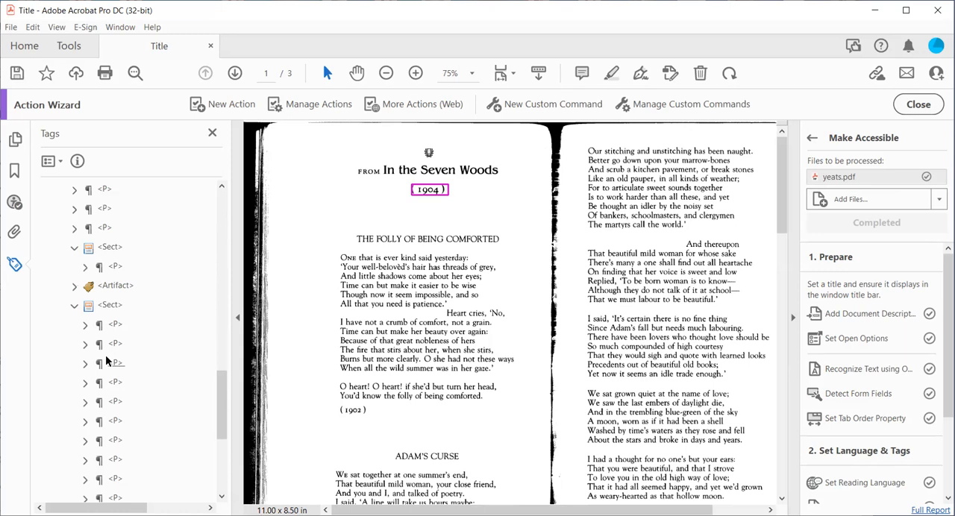
pyautogui.scroll(14, 107, 358)
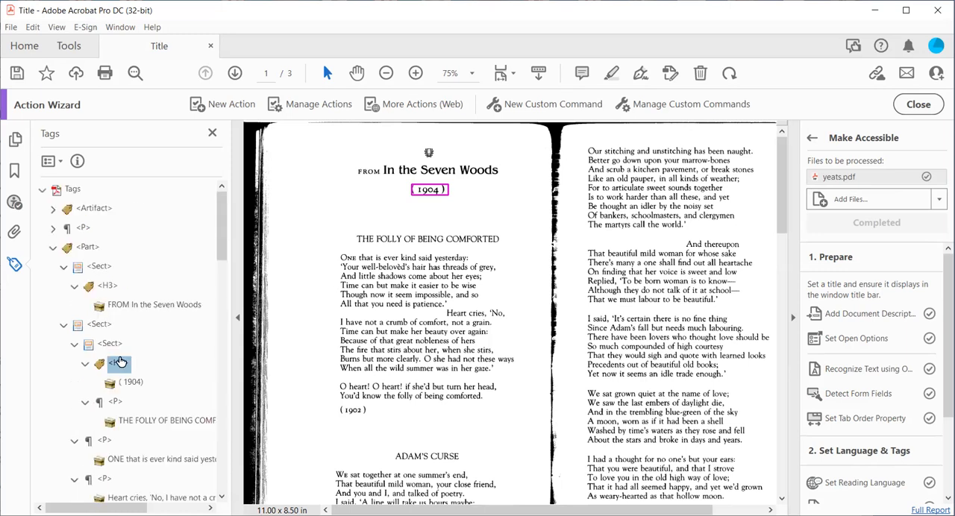
pyautogui.click(52, 210)
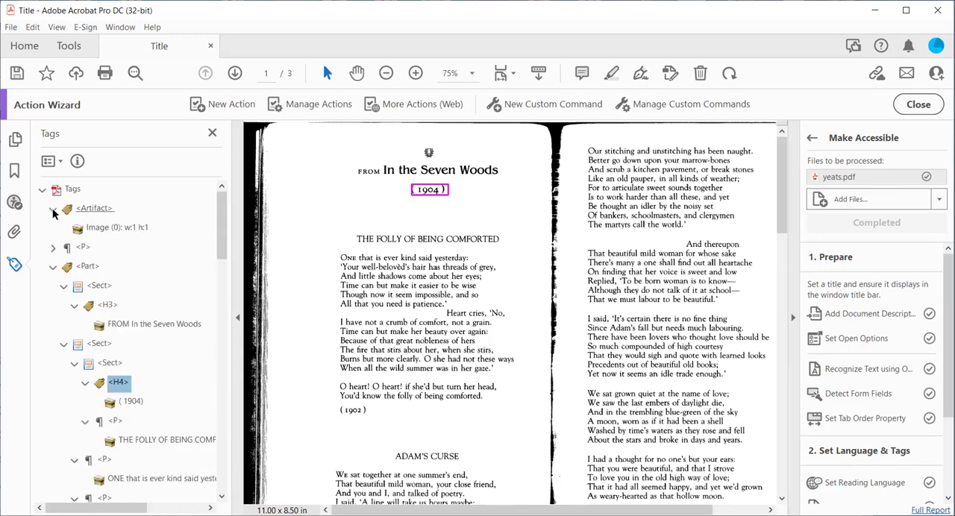
pyautogui.click(90, 267)
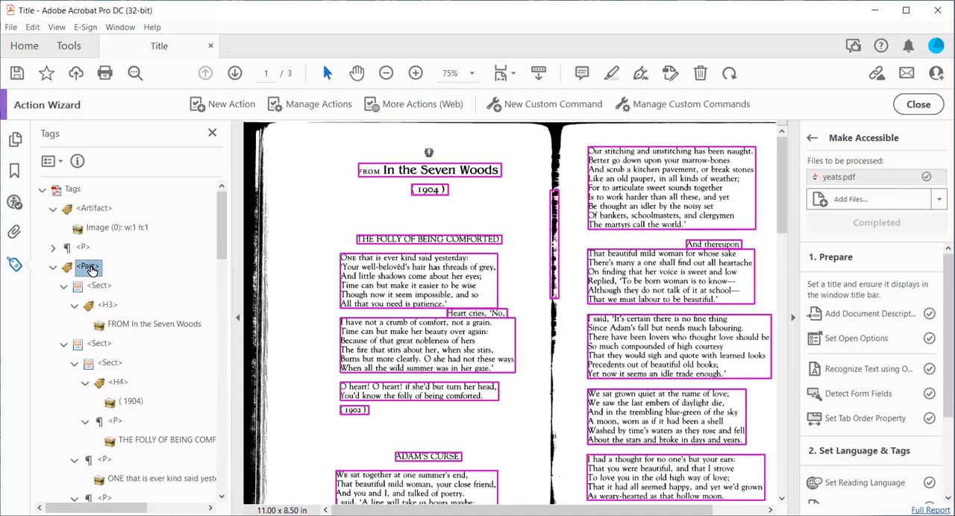
pyautogui.click(56, 249)
# - Change the tag of the "FROM In the Seven Woods" heading to H1 and close the tag tree
pyautogui.click(108, 324)
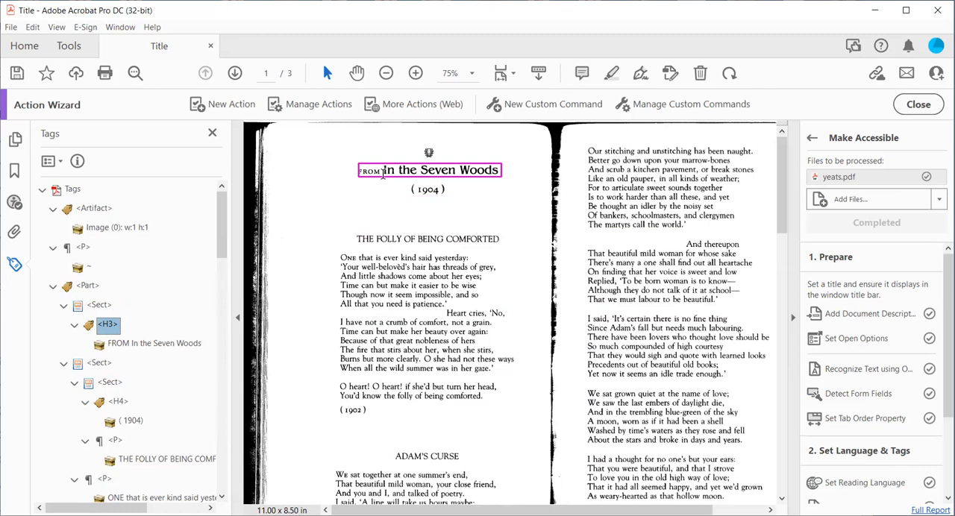
pyautogui.click(114, 324)
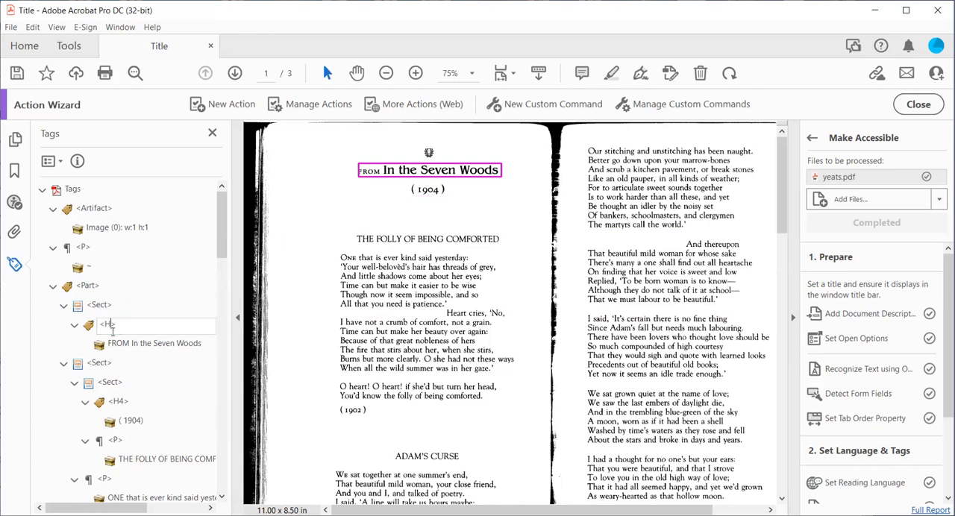
pyautogui.write('1>')
pyautogui.click(212, 132)
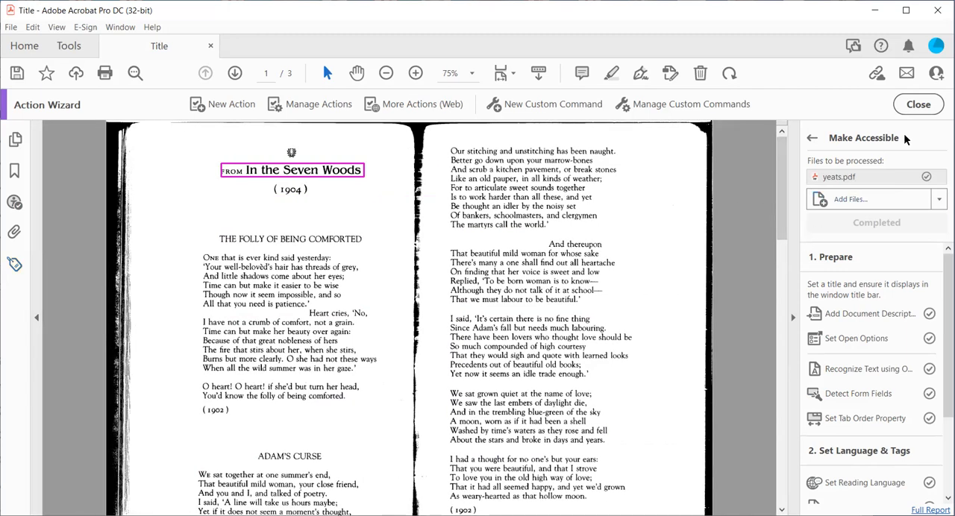
# - Leave the Make Accessible action, close the Action Wizard, and run a full accessibility check with the preset options from the Accessibility tools
pyautogui.click(811, 139)
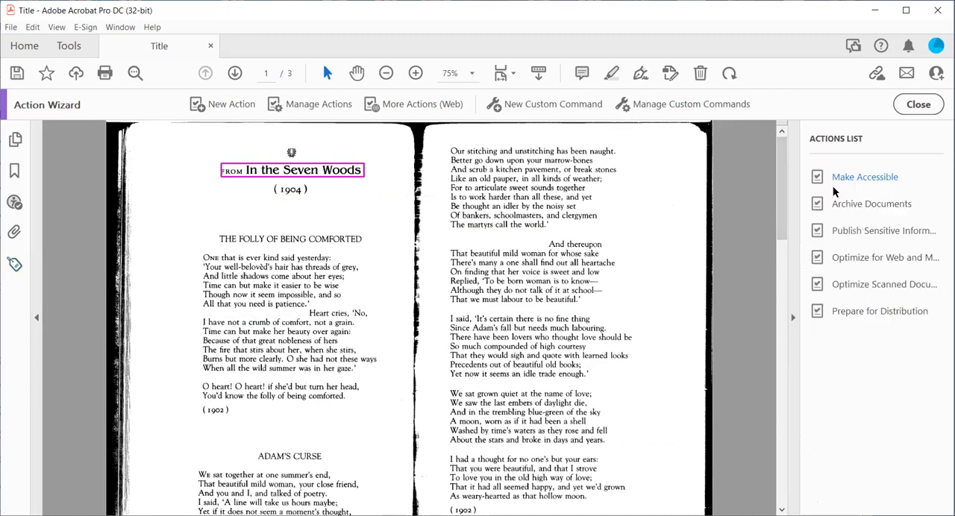
pyautogui.click(917, 104)
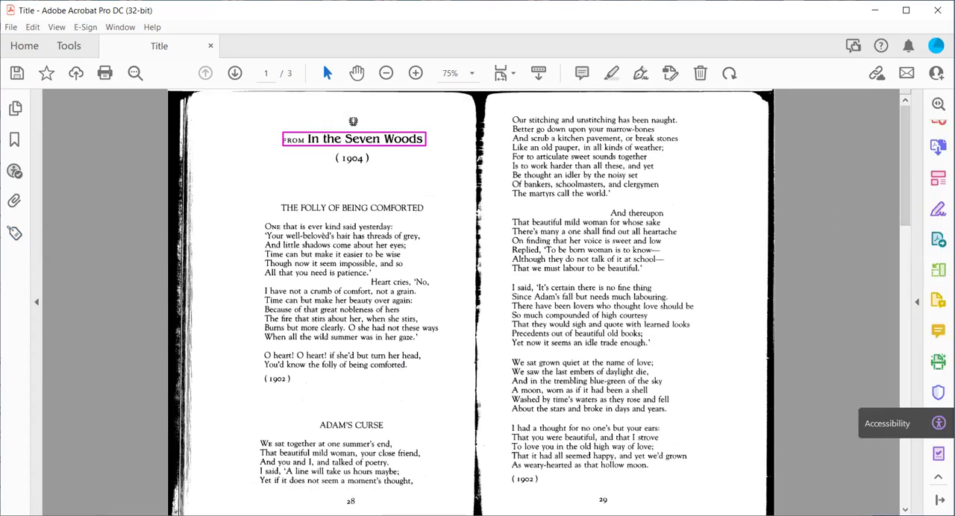
pyautogui.click(938, 423)
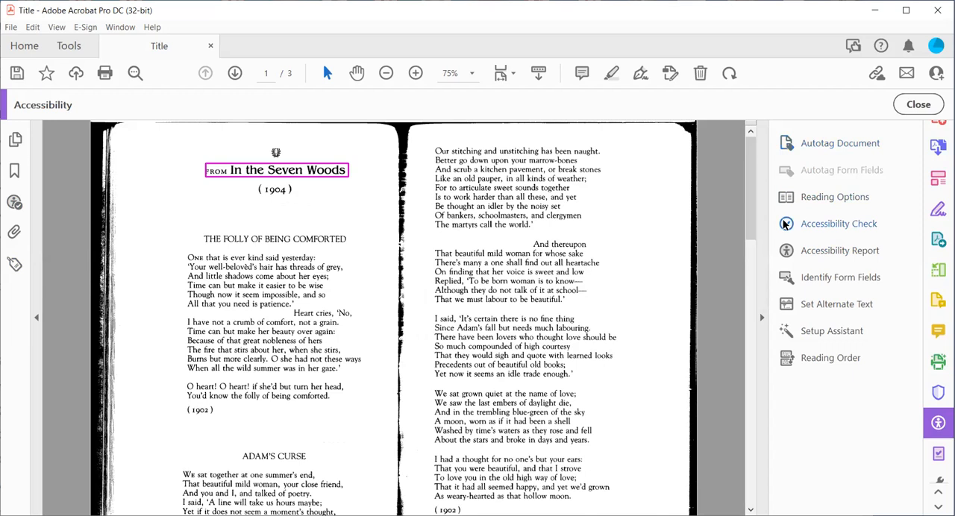
pyautogui.click(805, 226)
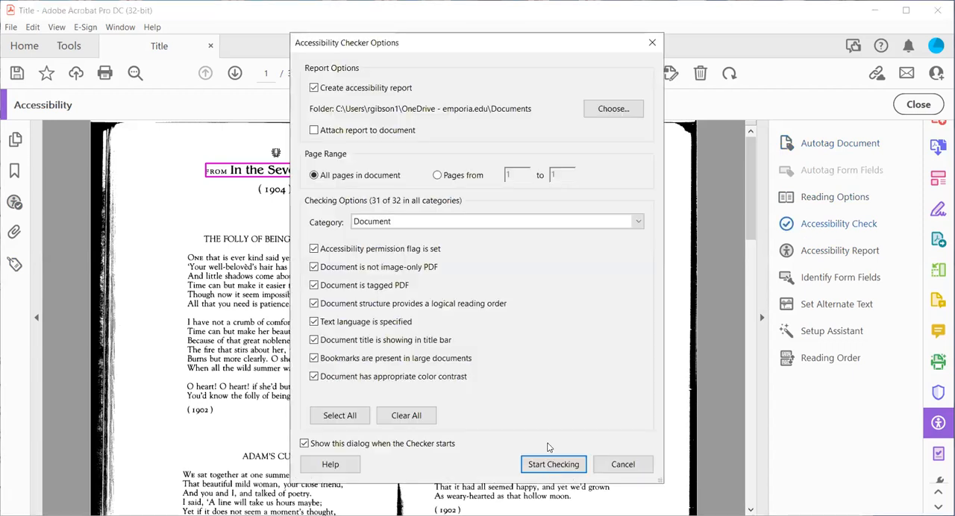
pyautogui.click(548, 464)
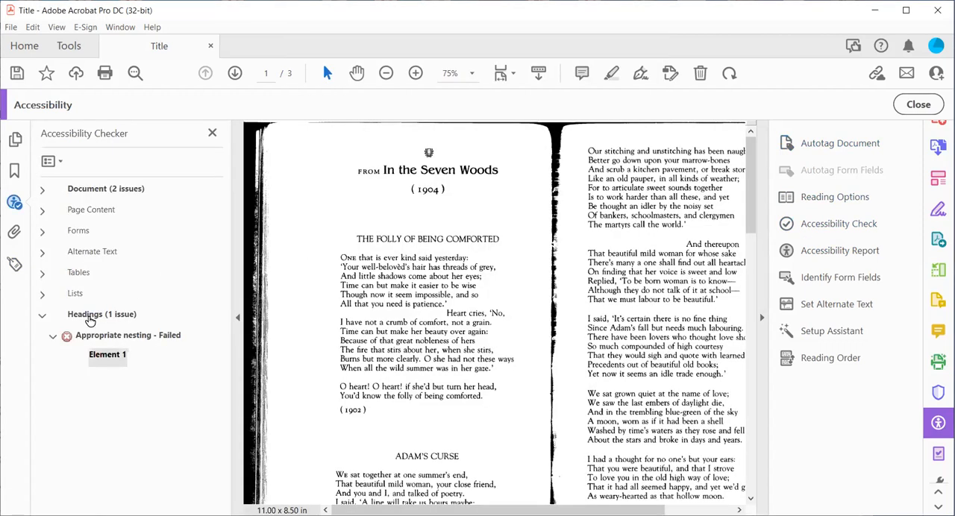
# - Select the element listed under the failed Appropriate nesting rule and show it in the document's content structure
pyautogui.click(97, 335)
pyautogui.click(106, 354)
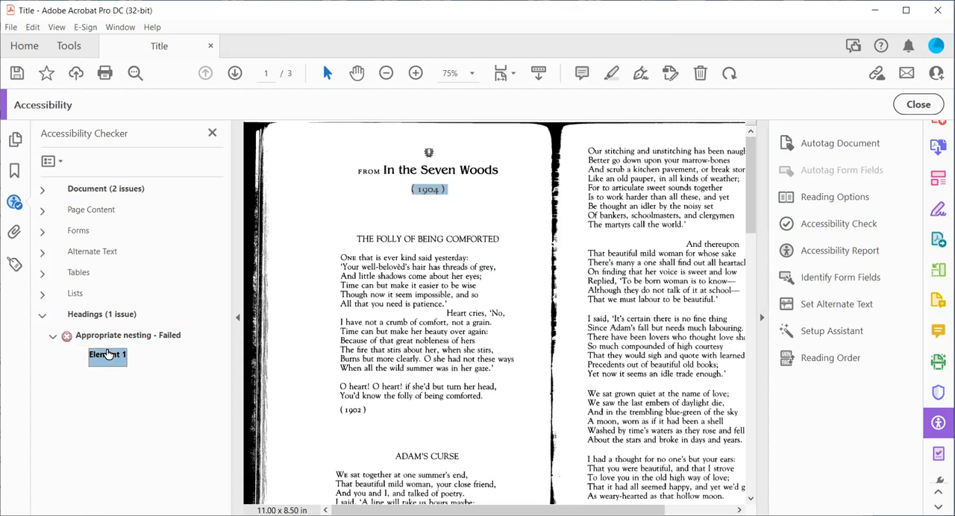
pyautogui.rightClick(110, 355)
pyautogui.click(148, 408)
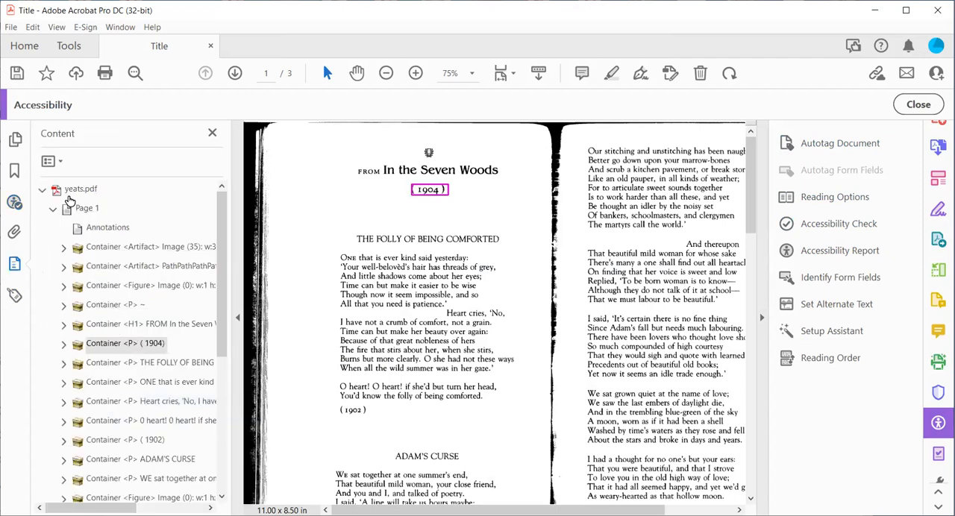
# - Close the content structure view and rerun the accessibility check on all pages with the same options
pyautogui.moveTo(224, 128); pyautogui.dragTo(79, 228)
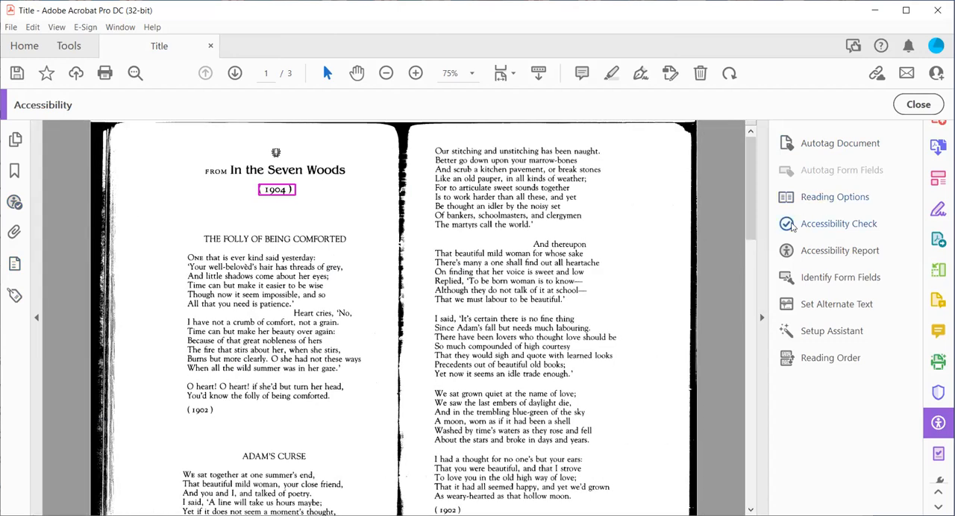
pyautogui.click(819, 223)
pyautogui.click(553, 465)
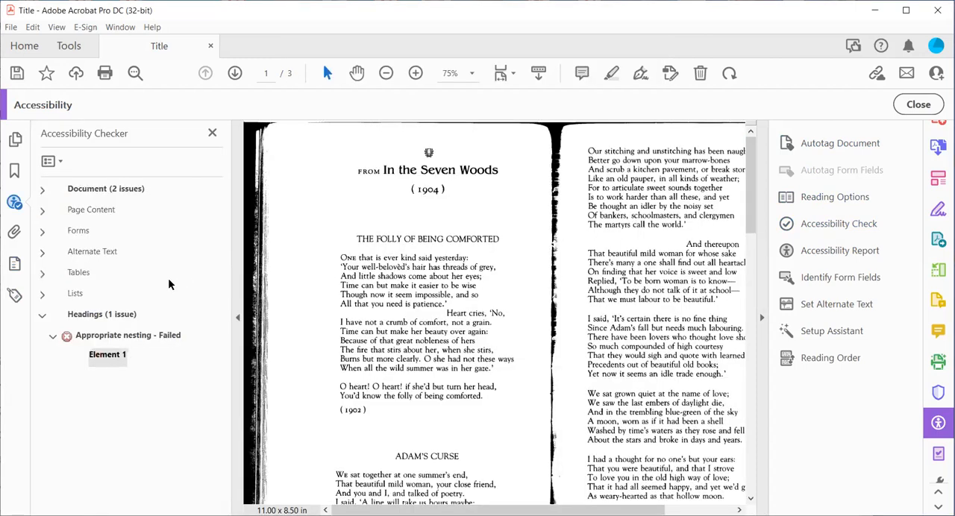
# - Locate the element listed under the failed Appropriate nesting rule in the document's tag tree
pyautogui.rightClick(117, 356)
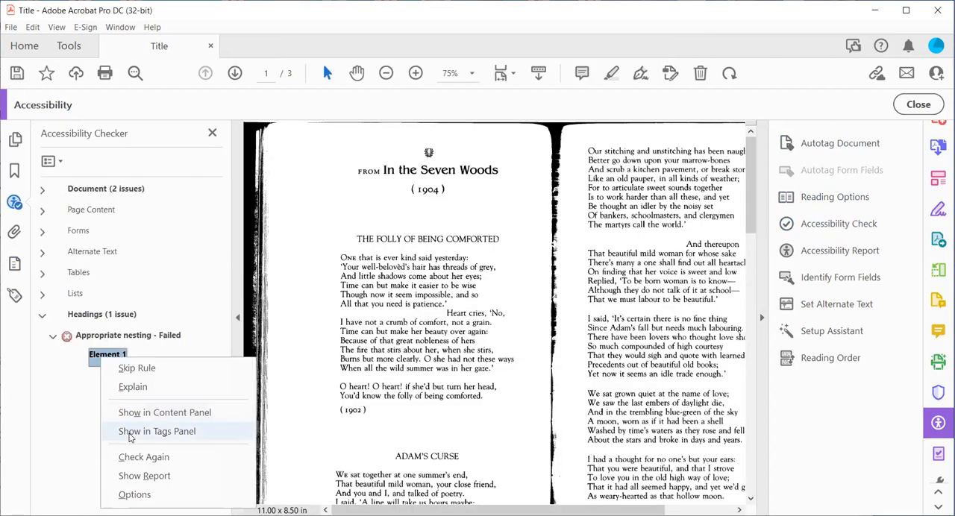
pyautogui.click(130, 431)
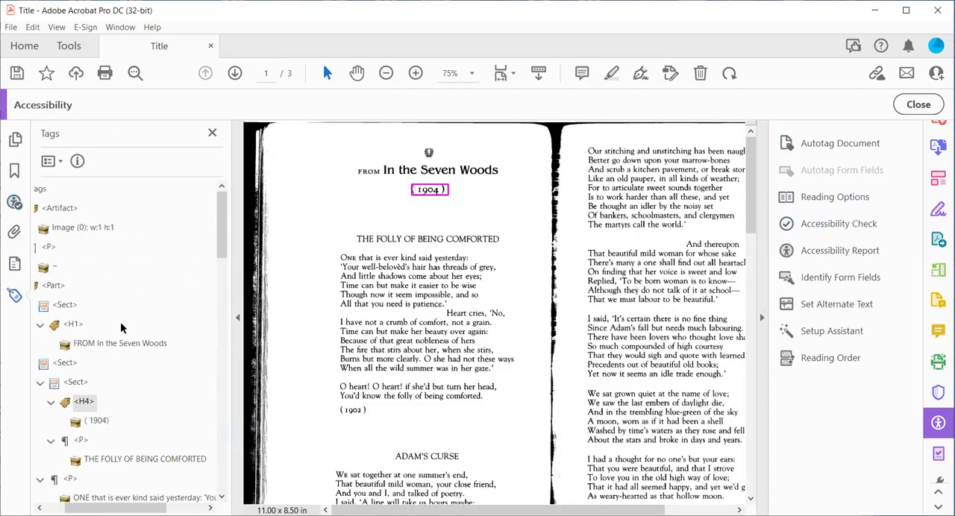
pyautogui.moveTo(97, 508); pyautogui.dragTo(75, 507)
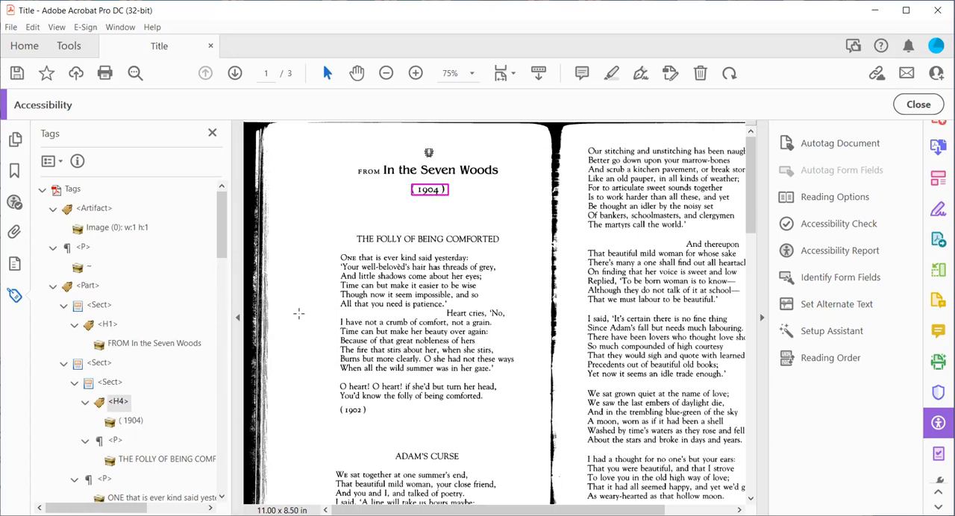
# - Change the tag of the "( 1904)" line to H2 and compare it with the poem title beneath it
pyautogui.click(124, 403)
pyautogui.click(124, 402)
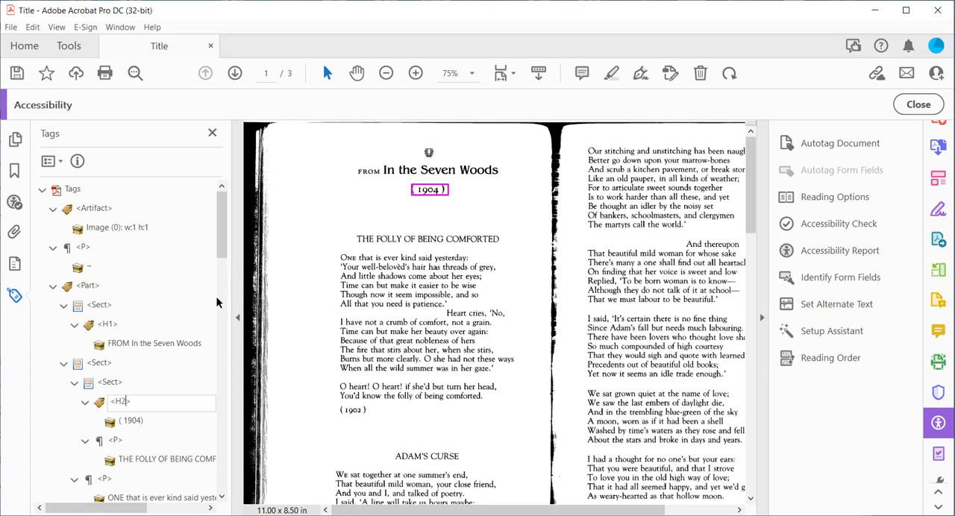
pyautogui.moveTo(394, 170); pyautogui.dragTo(413, 191)
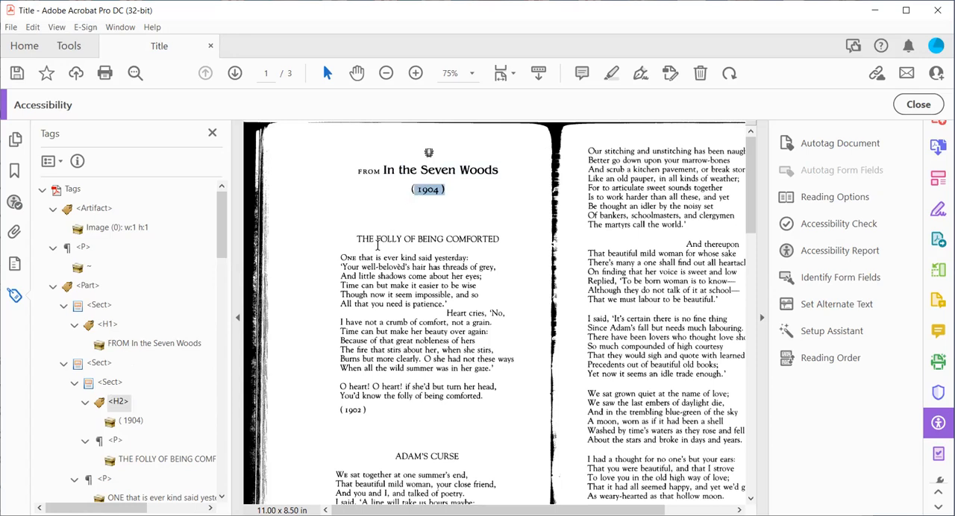
pyautogui.moveTo(357, 239); pyautogui.dragTo(499, 240)
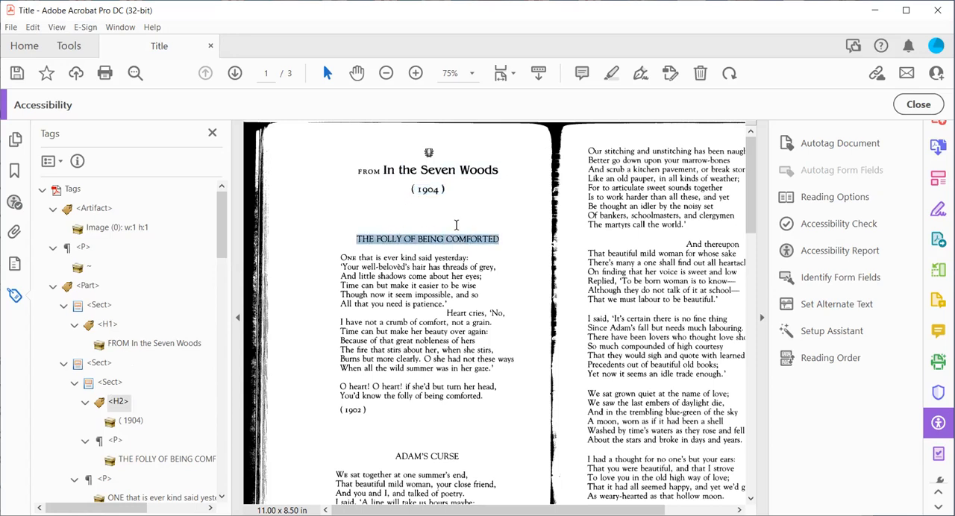
pyautogui.moveTo(445, 191); pyautogui.dragTo(403, 189)
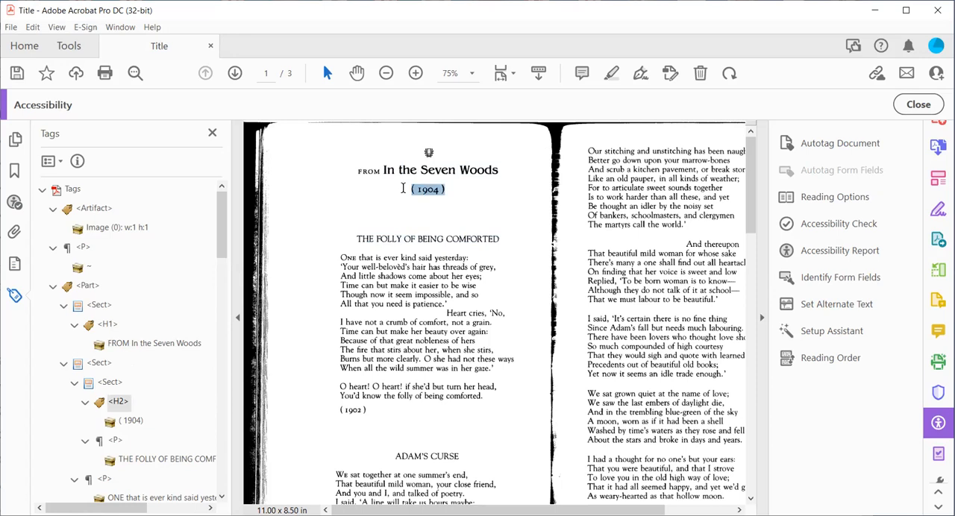
# - Change the tag of the "( 1904)" line to H1 and collapse the tag tree
pyautogui.click(120, 403)
pyautogui.rightClick(122, 404)
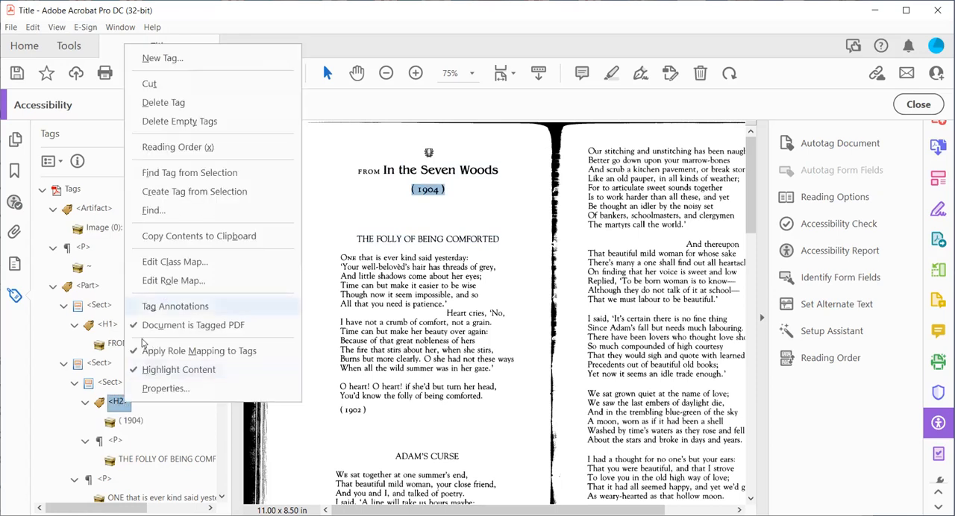
pyautogui.click(122, 403)
pyautogui.click(126, 401)
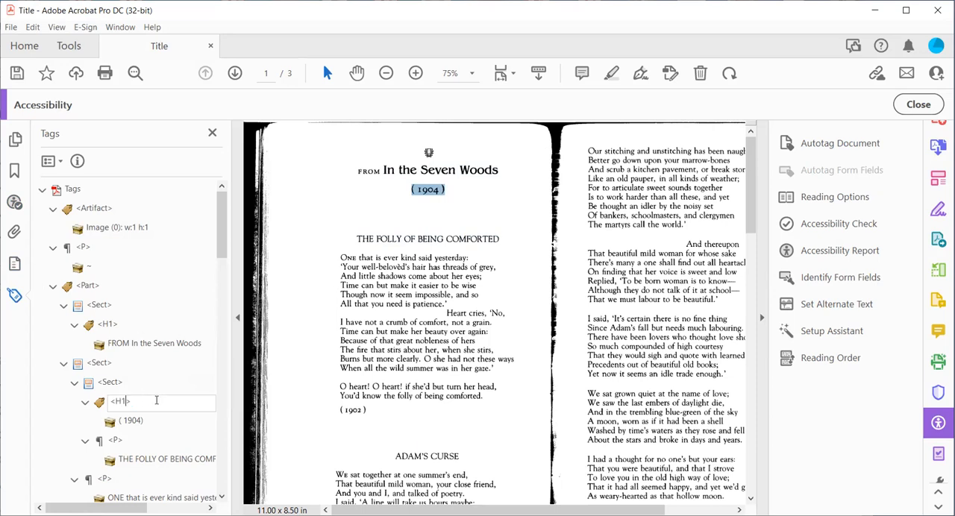
pyautogui.write('1')
pyautogui.press('Return')
pyautogui.moveTo(356, 240); pyautogui.dragTo(443, 240)
pyautogui.moveTo(394, 456); pyautogui.dragTo(458, 456)
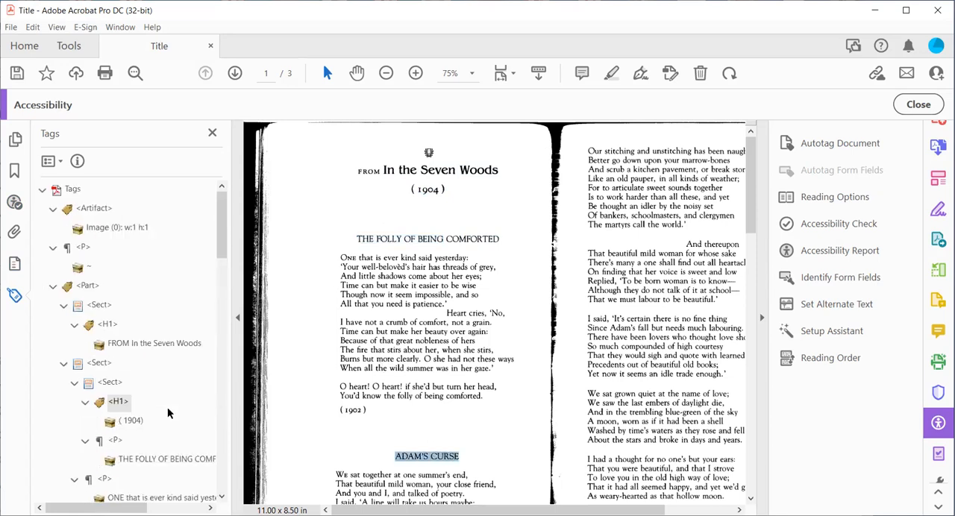
pyautogui.click(43, 189)
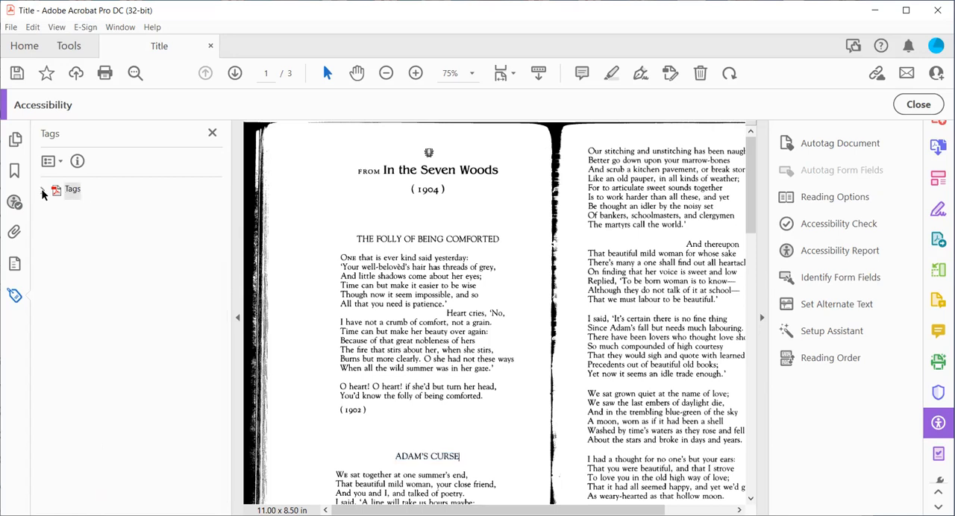
# - Rerun the accessibility check on all pages with the same options and expand the Headings results to the Appropriate nesting rule
pyautogui.click(821, 225)
pyautogui.click(551, 466)
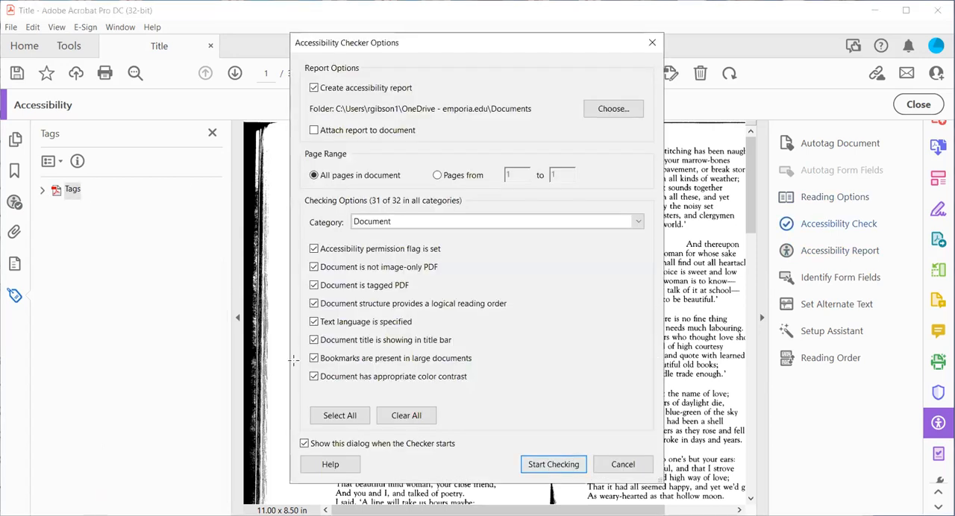
pyautogui.click(47, 321)
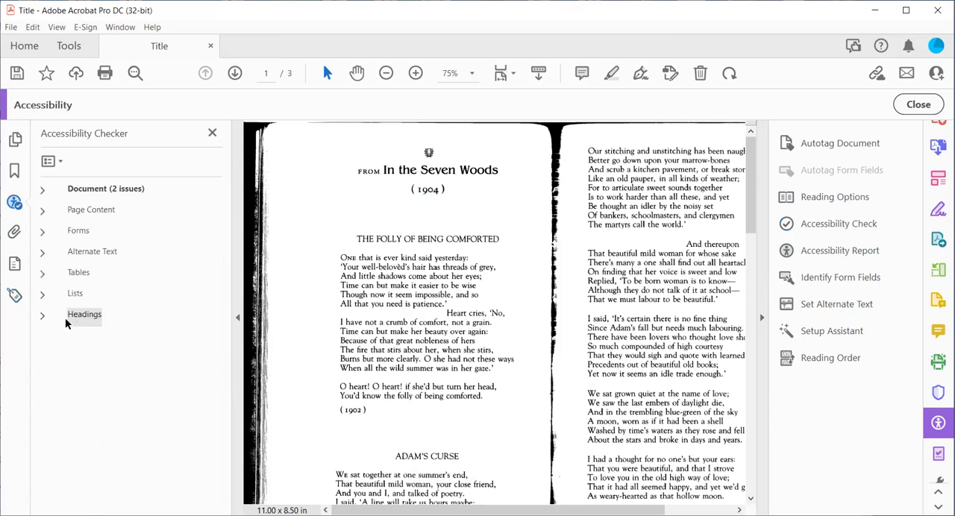
pyautogui.click(105, 335)
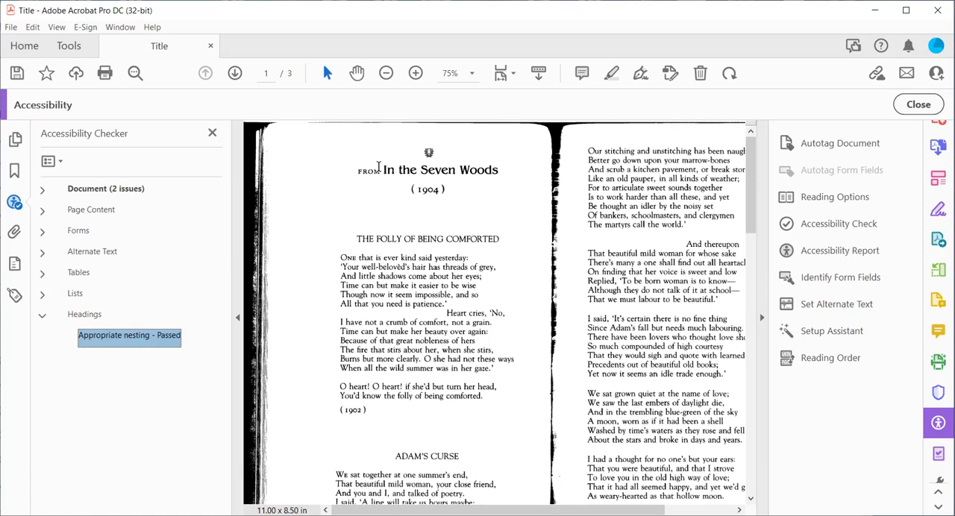
# - Examine the section title, poem titles and poem text on the document's first pages for their heading structure
pyautogui.moveTo(380, 169); pyautogui.dragTo(469, 177)
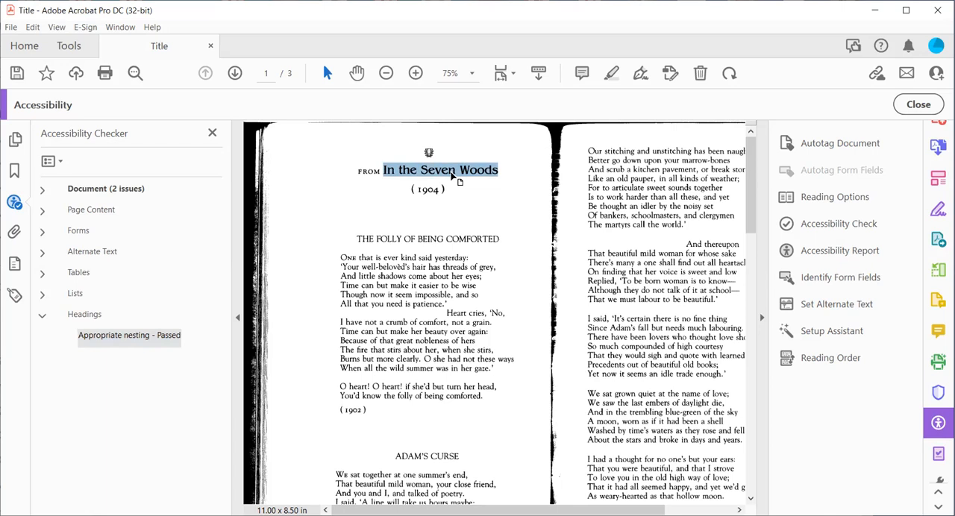
pyautogui.moveTo(377, 239); pyautogui.dragTo(444, 239)
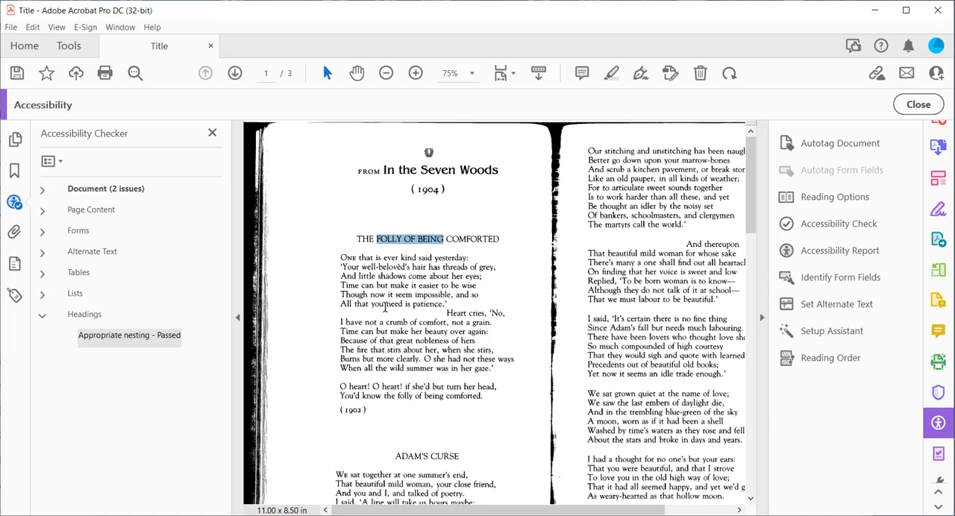
pyautogui.scroll(-5, 483, 284)
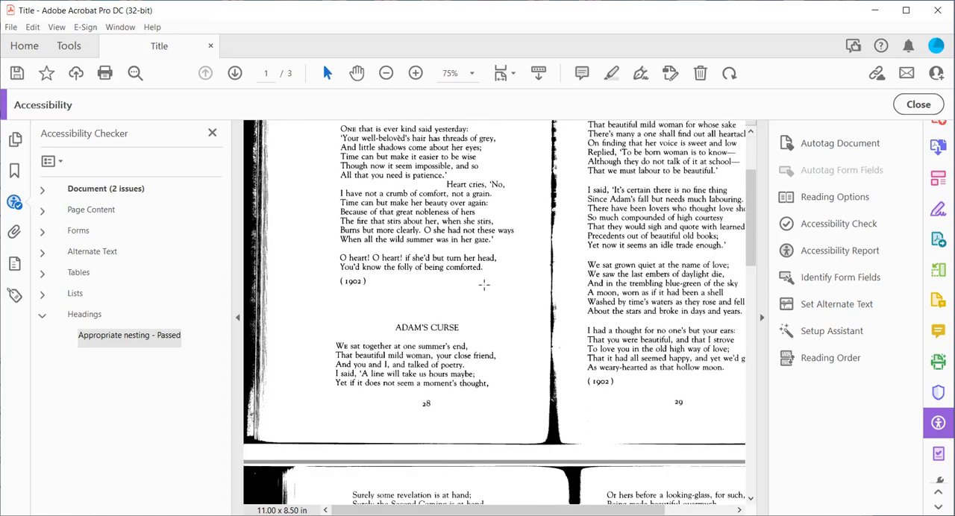
pyautogui.scroll(4, 483, 283)
pyautogui.scroll(1, 483, 283)
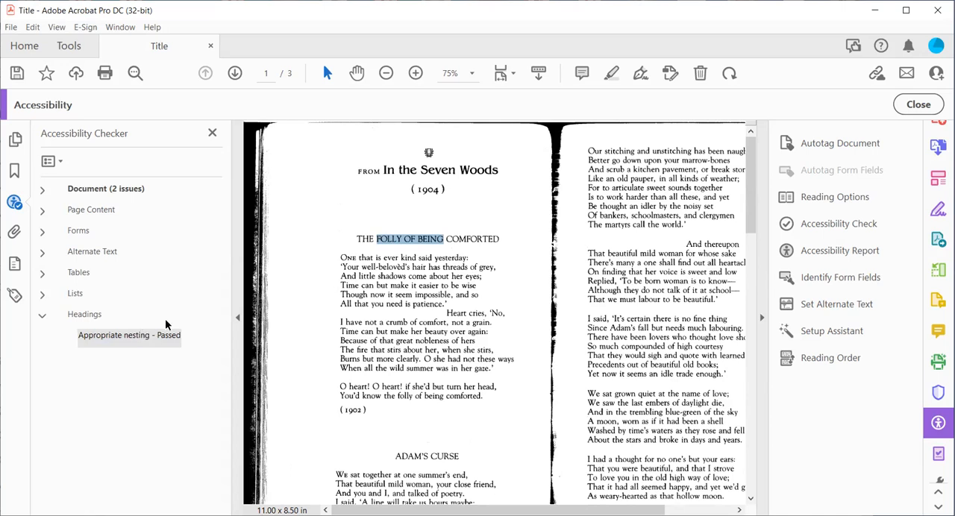
pyautogui.click(458, 235)
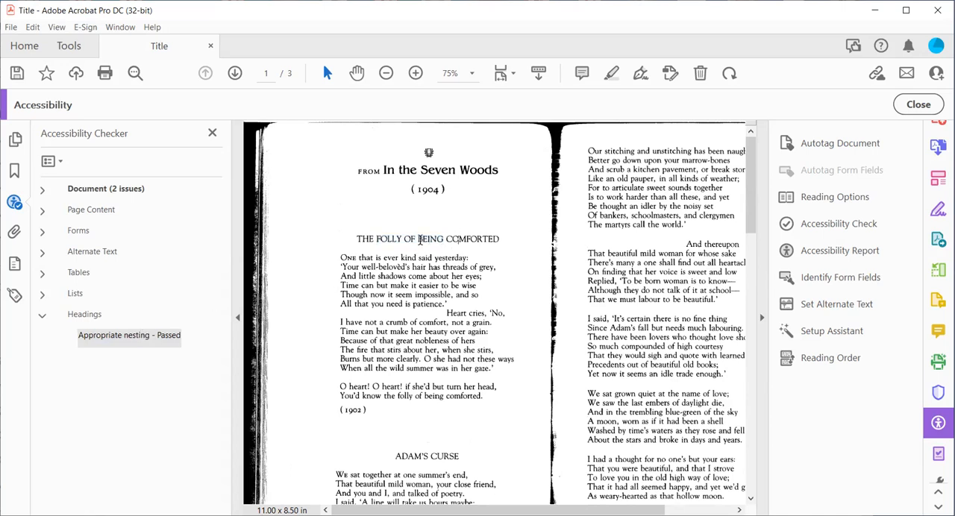
pyautogui.scroll(-2, 445, 425)
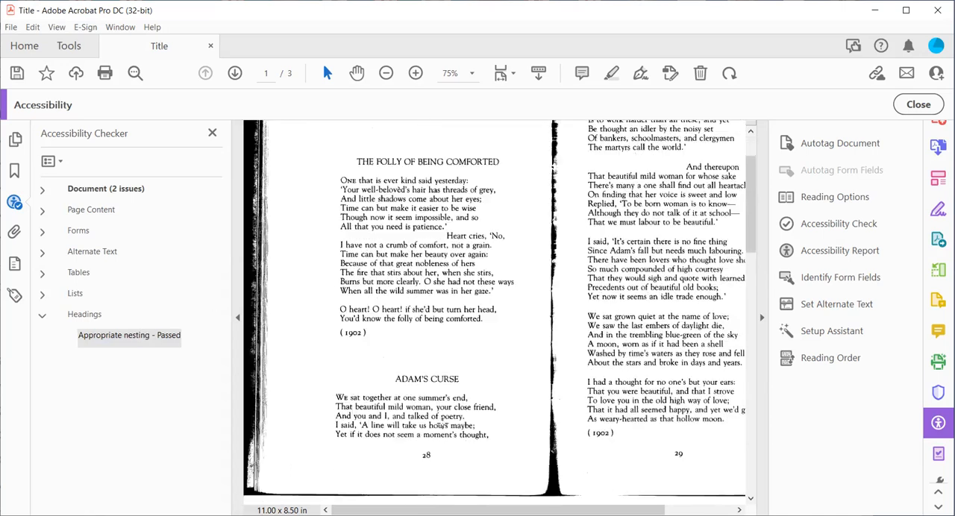
pyautogui.scroll(-10, 442, 424)
pyautogui.scroll(-2, 433, 420)
pyautogui.scroll(10, 431, 419)
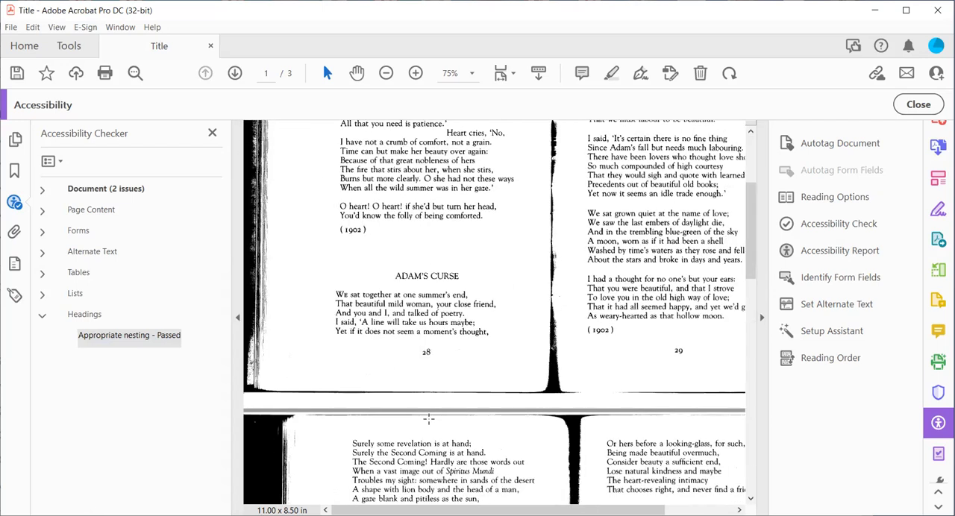
pyautogui.scroll(5, 429, 419)
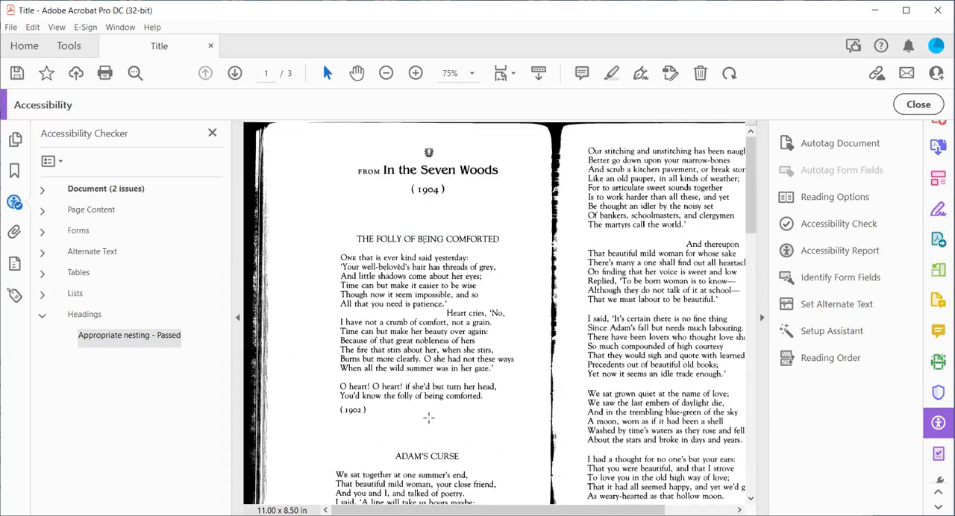
# - Close the Accessibility Checker results and clear the text selection on the page
pyautogui.click(212, 132)
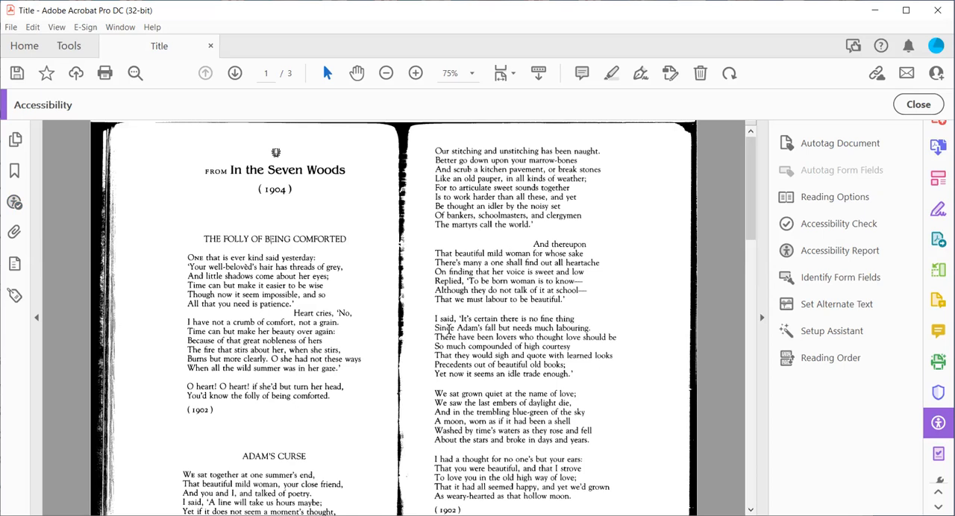
pyautogui.moveTo(537, 289); pyautogui.dragTo(537, 377)
pyautogui.click(531, 403)
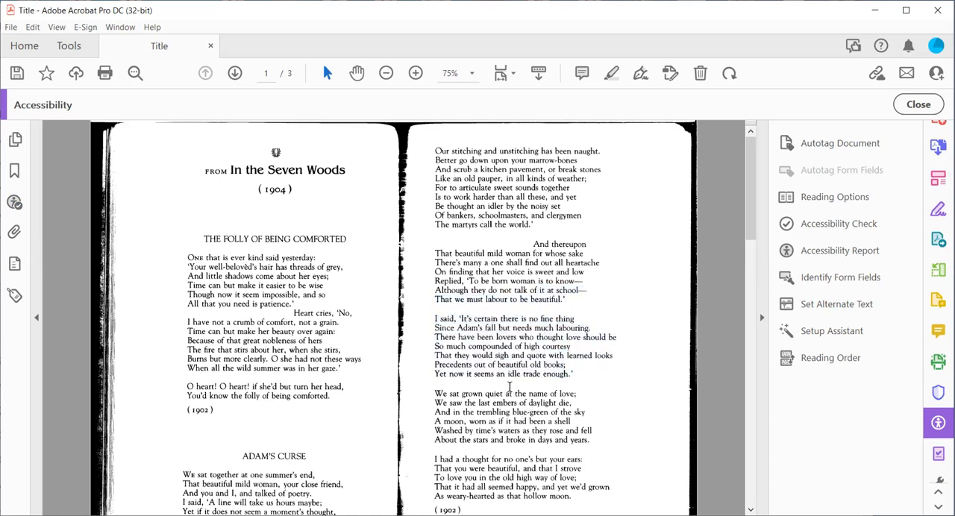